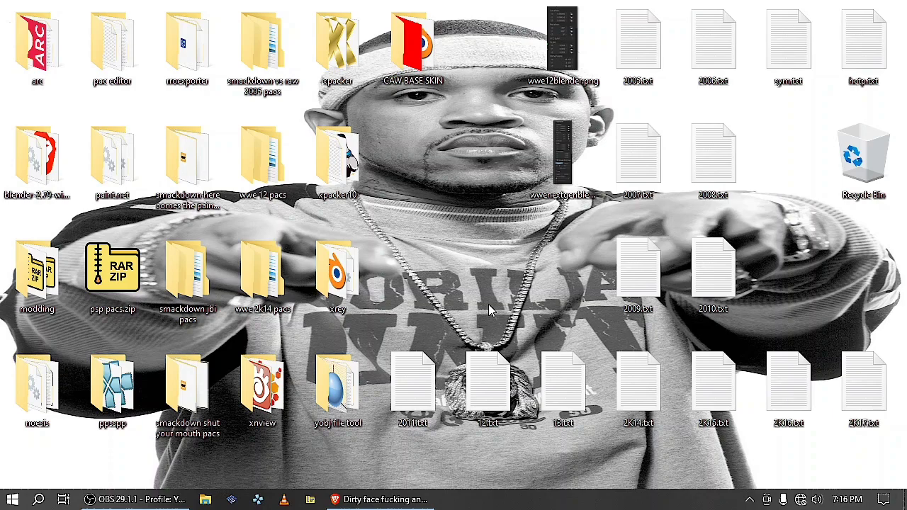
Look through the wrestler character numbers in 12.txt on the desktop and close the file
double_click(488, 382)
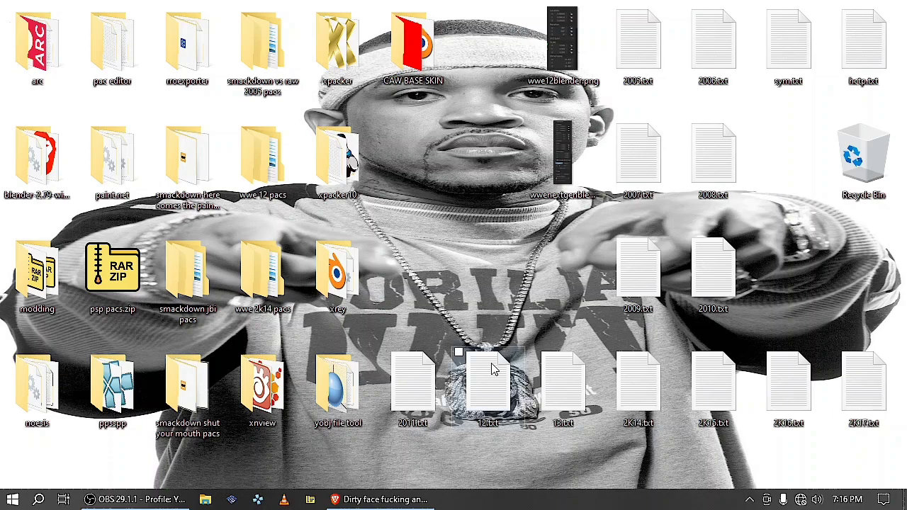
scroll(455, 267, "down", 7)
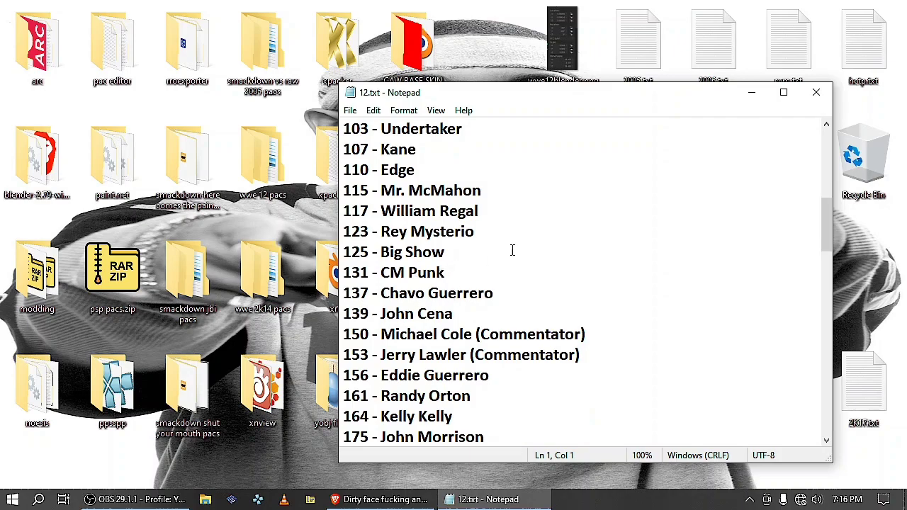
left_click(816, 92)
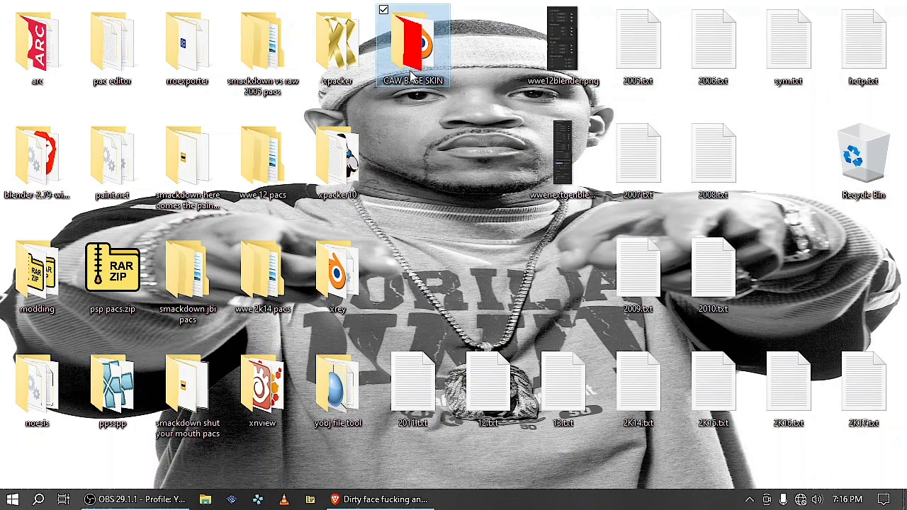
Open YOUNGSHACAWPSP.blend from the CAW BASE SKIN folder using the Blender program in the desktop's blender-2.79-windows64 folder
double_click(411, 71)
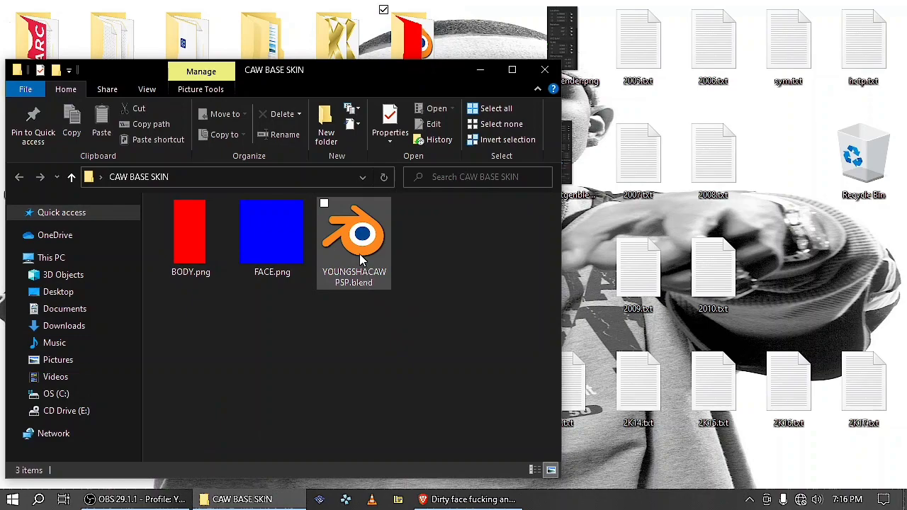
right_click(361, 261)
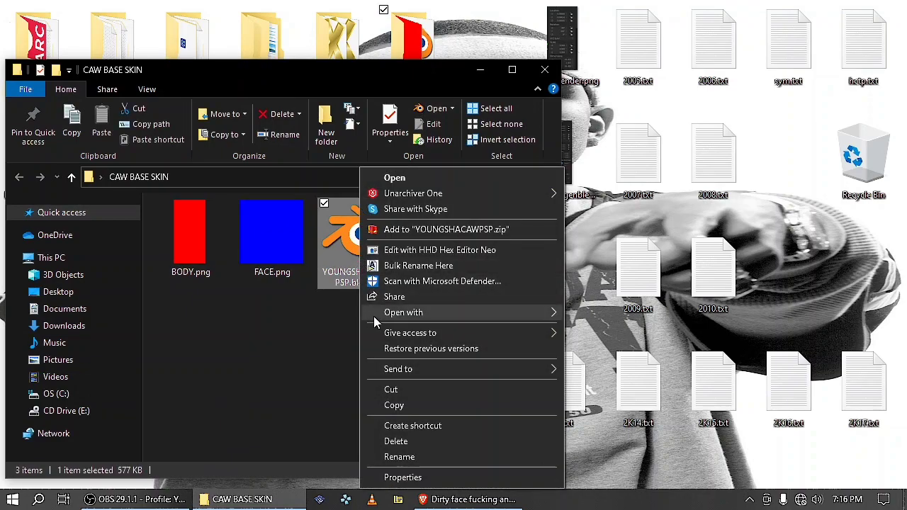
mouse_move(454, 313)
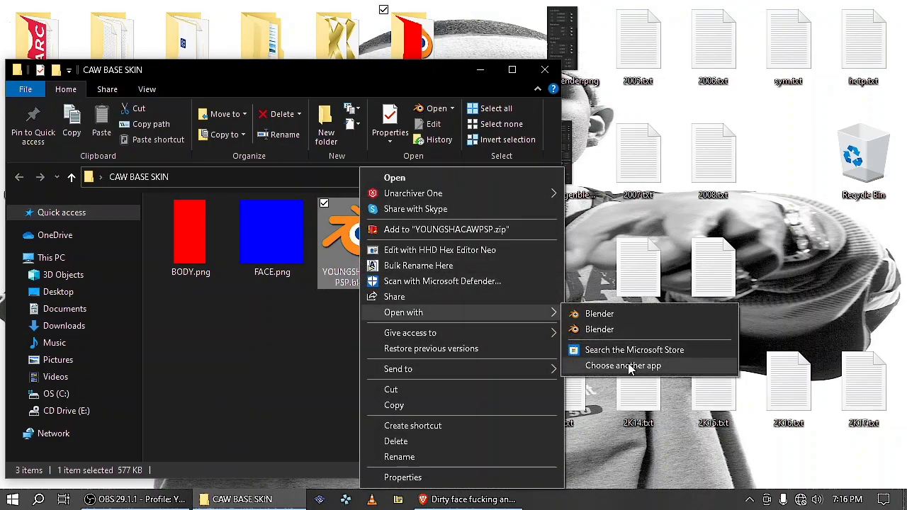
left_click(629, 367)
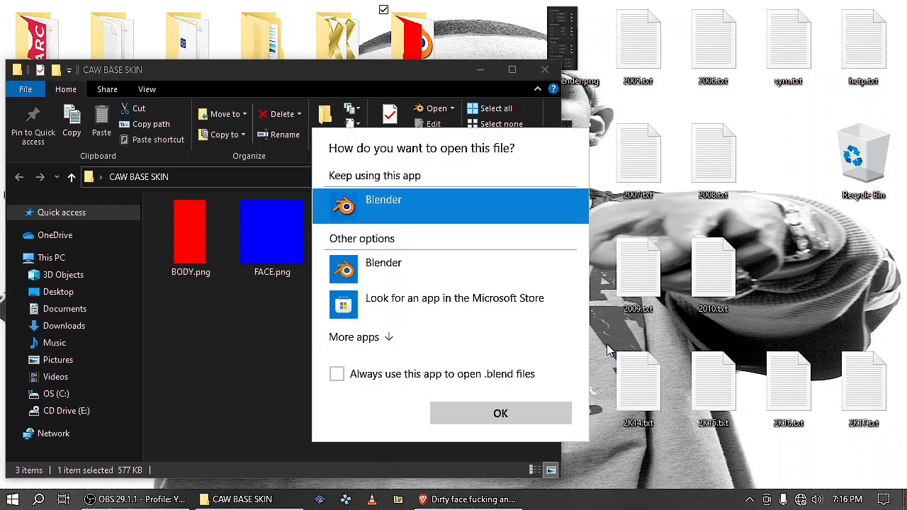
left_click(378, 338)
scroll(415, 362, "down", 10)
left_click(425, 392)
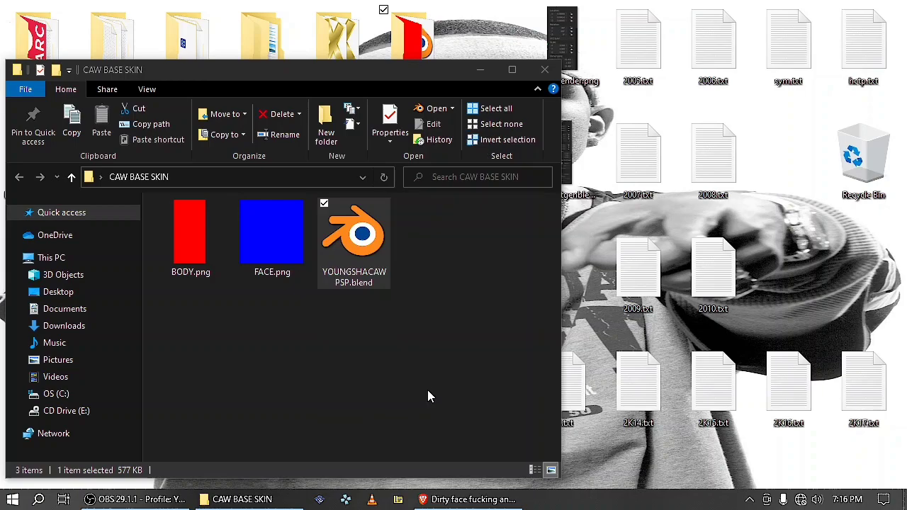
left_click(90, 203)
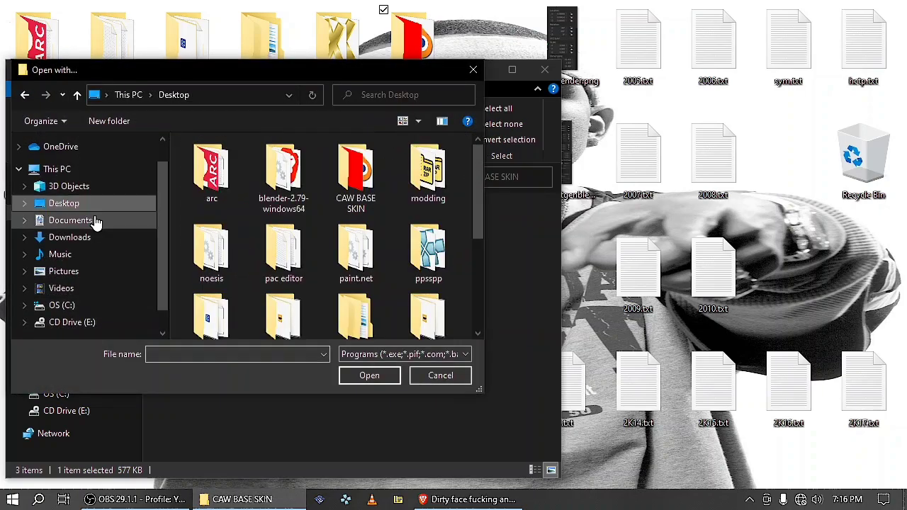
double_click(283, 185)
double_click(244, 206)
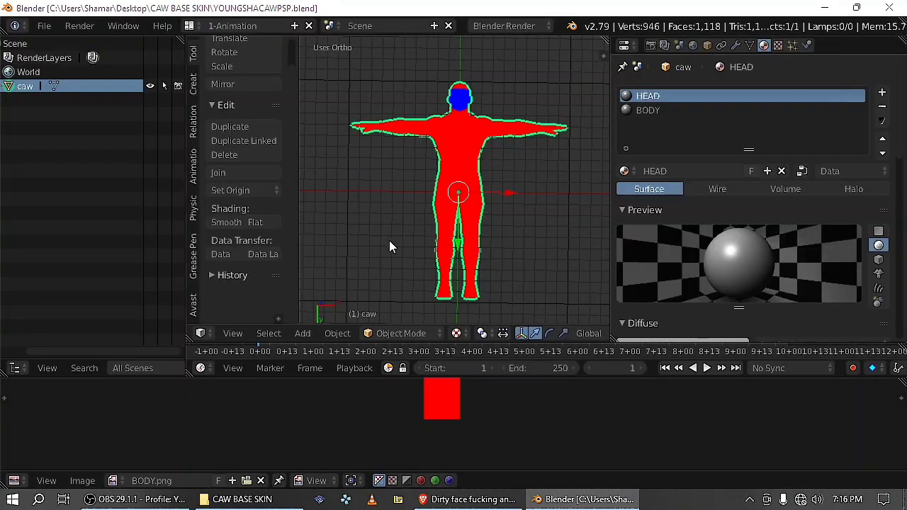
Minimize Blender and close the CAW BASE SKIN folder window
middle_click_drag(403, 212, 418, 202)
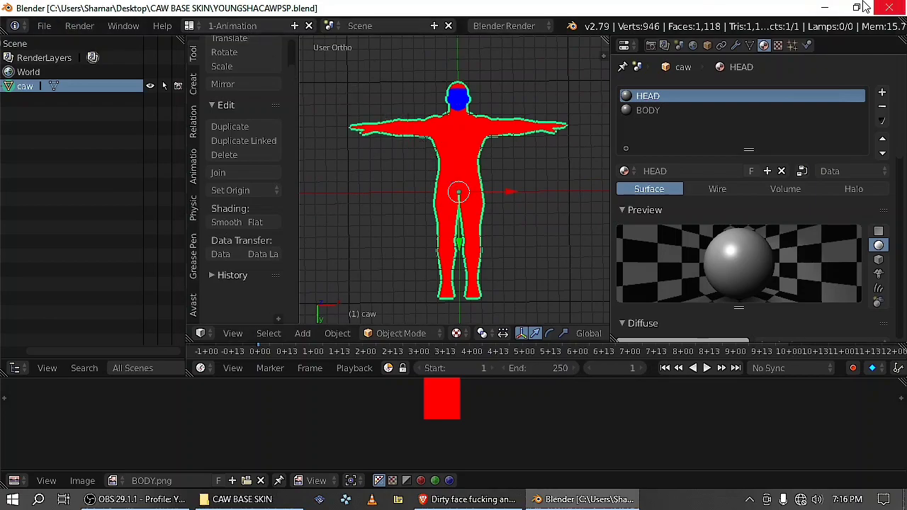
left_click(831, 7)
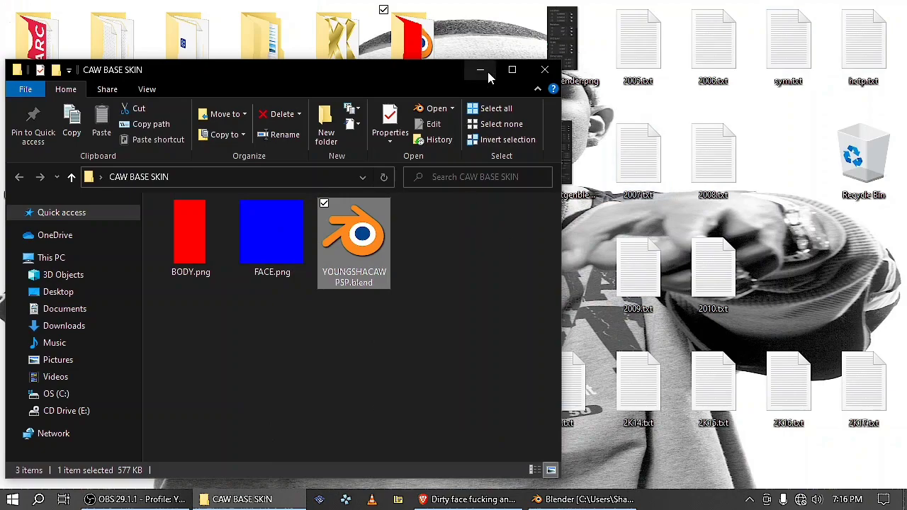
left_click(544, 69)
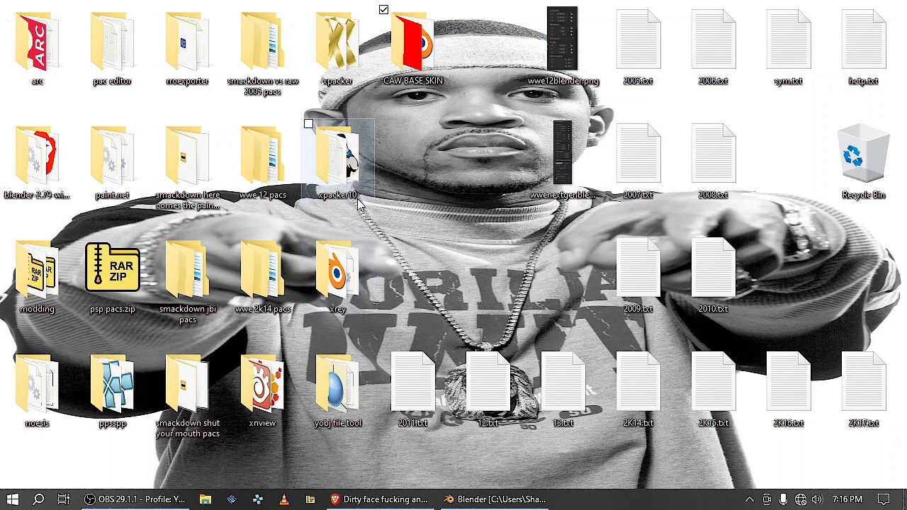
Open ch131.pac in PAC Editor from the ch folder of ch.zip in the desktop's wwe 12 pacs folder
double_click(261, 170)
double_click(200, 224)
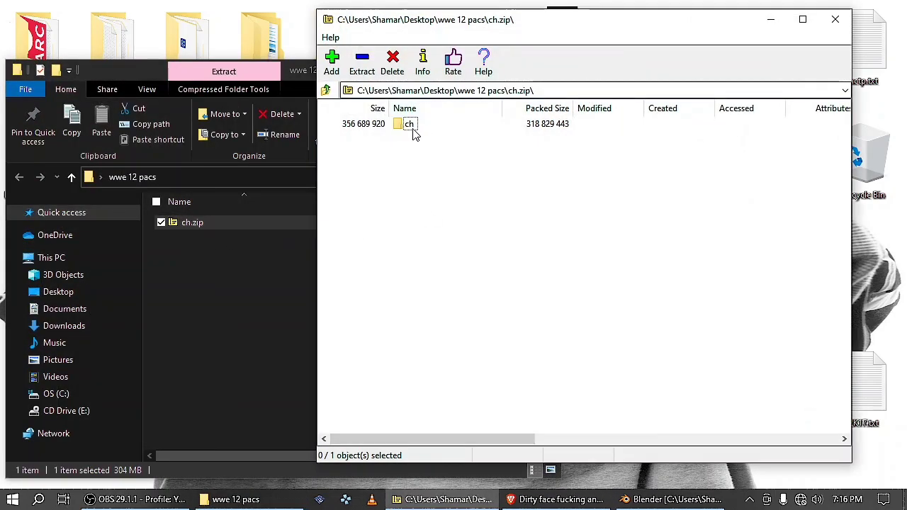
double_click(412, 128)
scroll(431, 203, "down", 18)
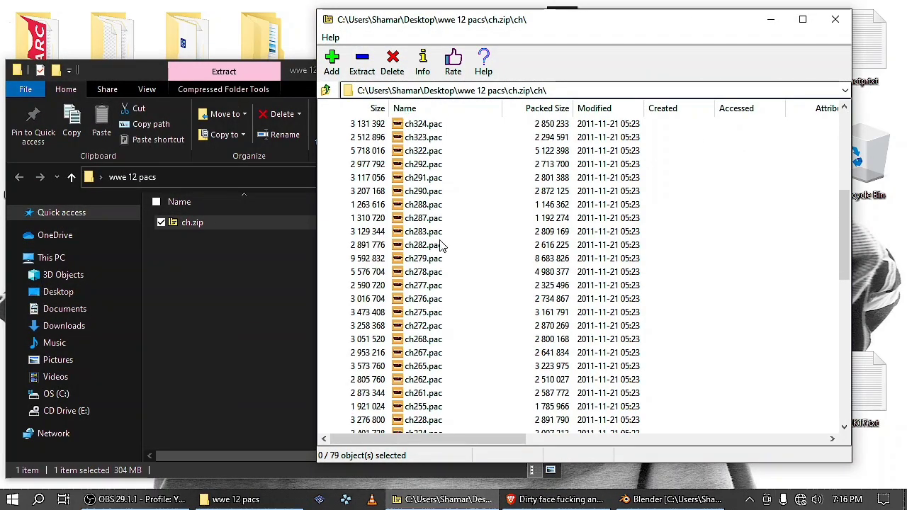
scroll(448, 324, "up", 3)
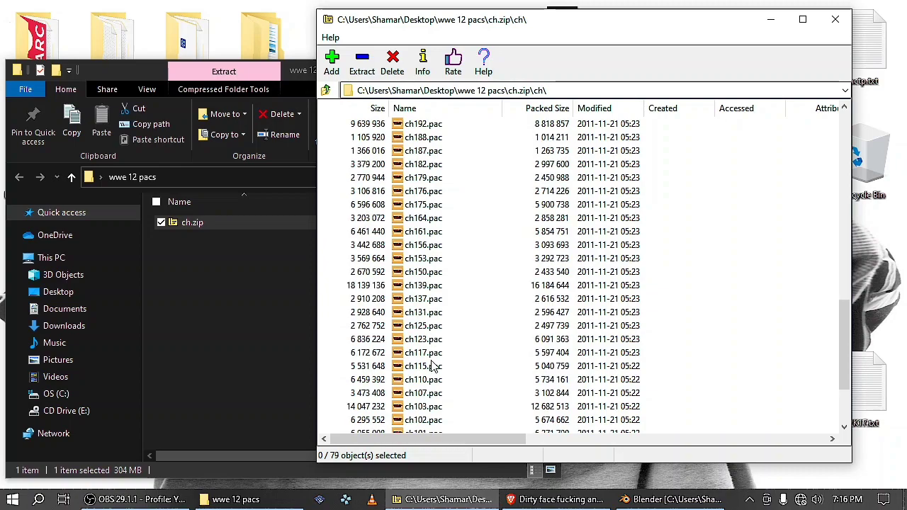
double_click(430, 314)
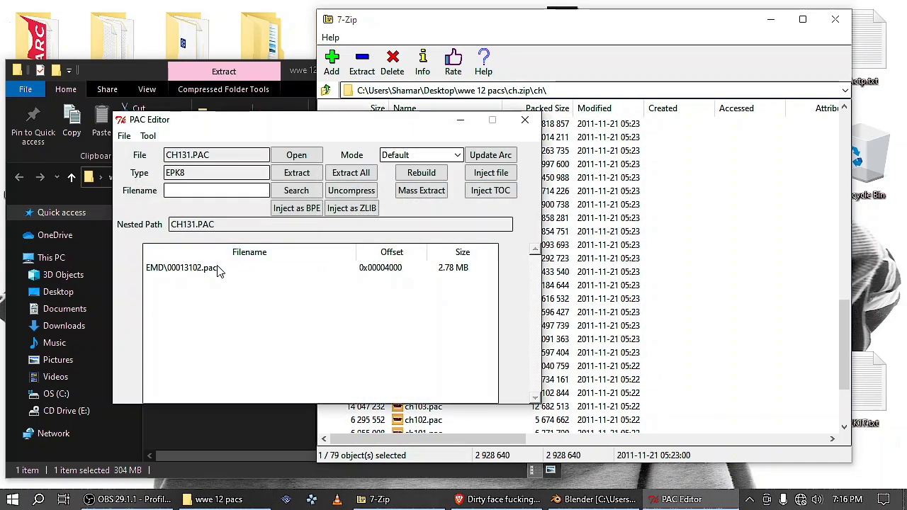
Open the nested EMD\00013102.pac and uncompress 0000.bpe into the desktop's CAW BASE SKIN folder
double_click(220, 269)
left_click(191, 282)
left_click(349, 195)
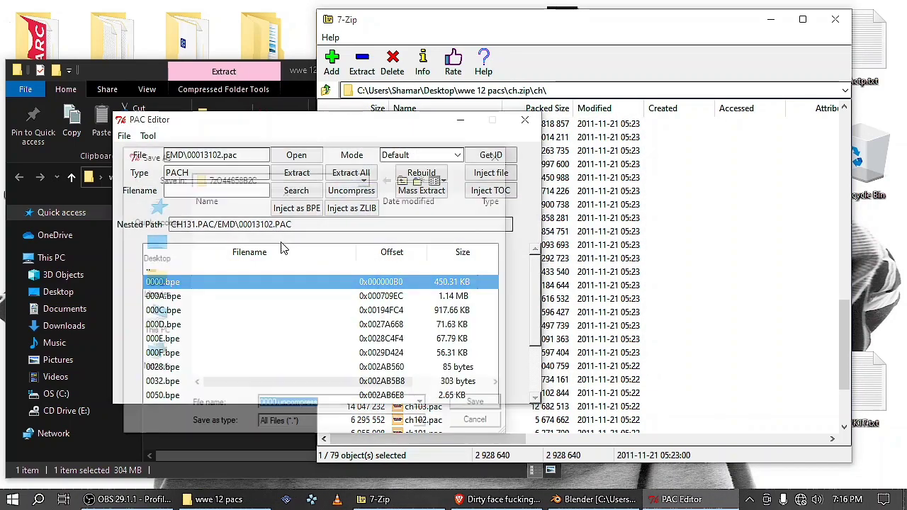
left_click(153, 248)
scroll(261, 241, "down", 2)
scroll(261, 241, "up", 3)
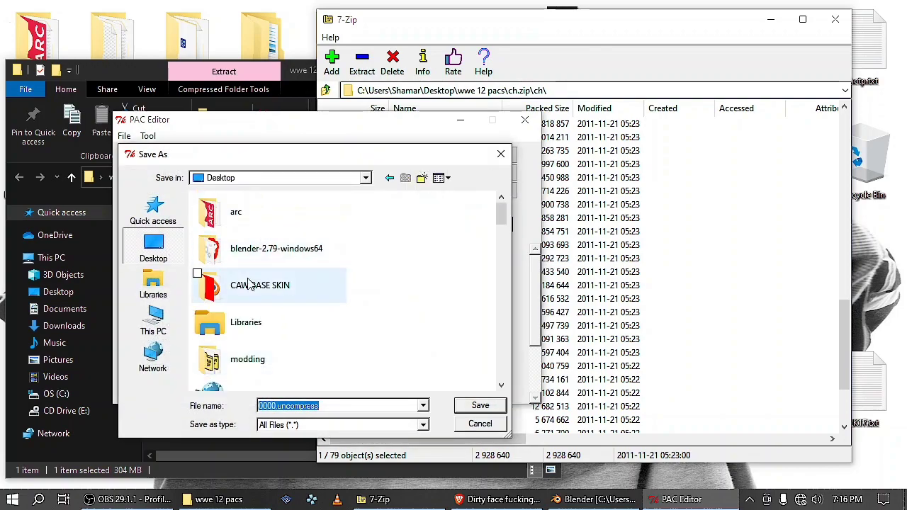
double_click(312, 285)
left_click(466, 403)
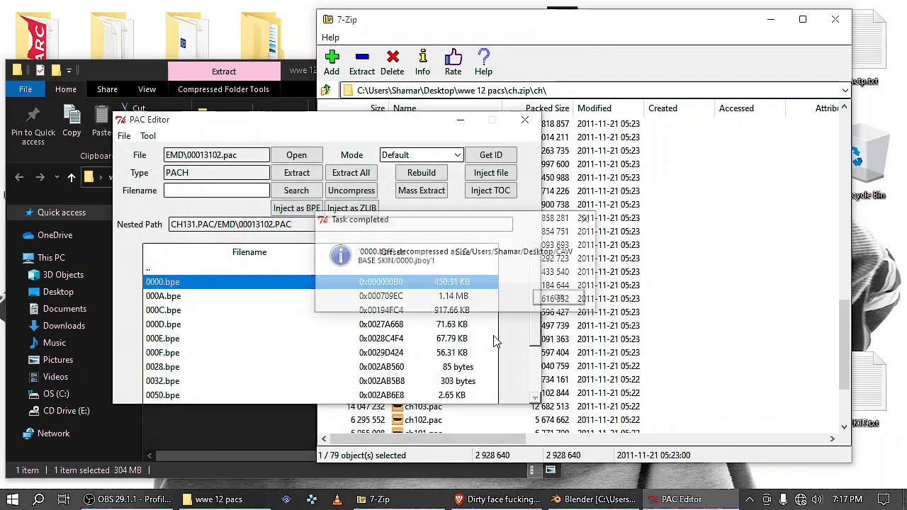
left_click(565, 298)
Uncompress 000C.bpe into the CAW BASE SKIN folder, and close PAC Editor, the zip archive and the wwe 12 pacs folder
left_click(397, 310)
left_click(351, 192)
left_click(153, 248)
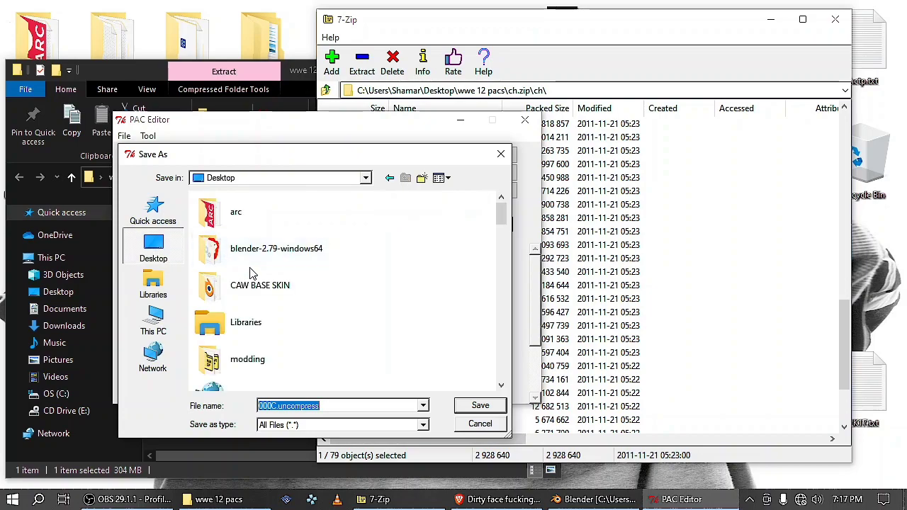
scroll(259, 280, "down", 2)
scroll(280, 275, "up", 2)
double_click(280, 278)
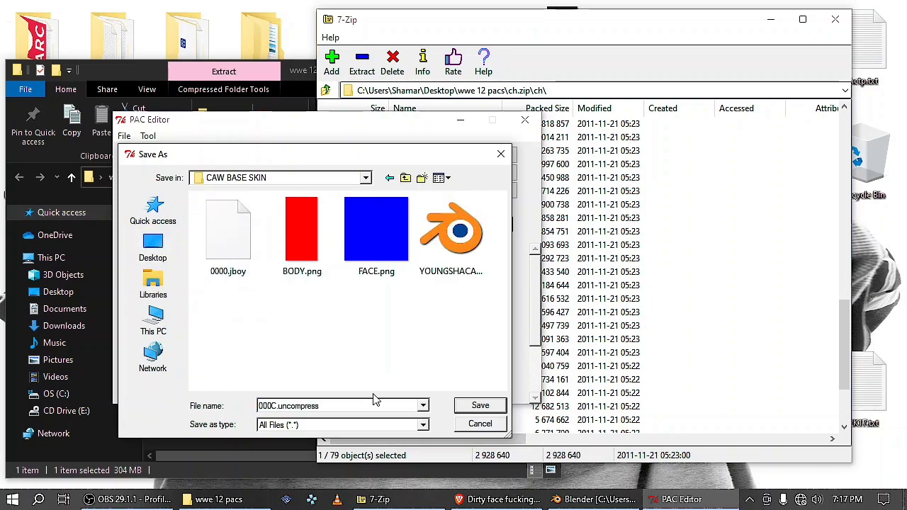
left_click(481, 406)
left_click(606, 298)
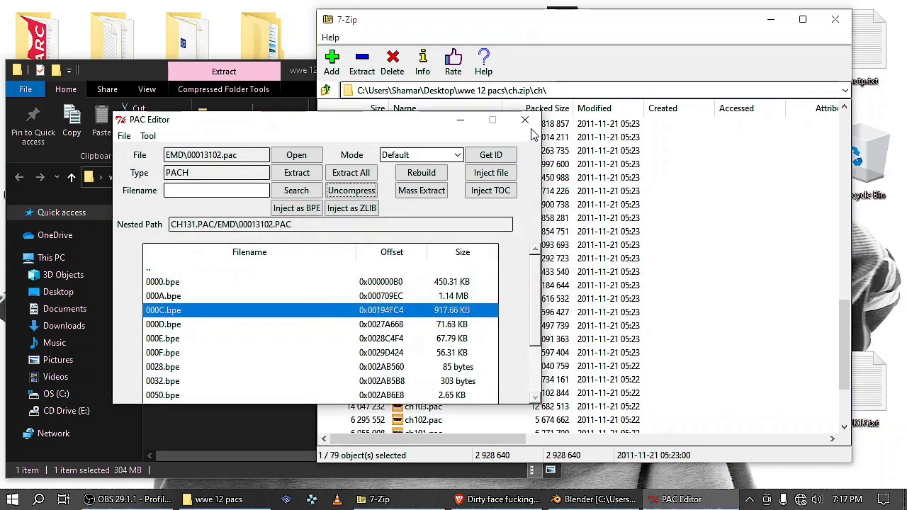
left_click(524, 120)
left_click(835, 20)
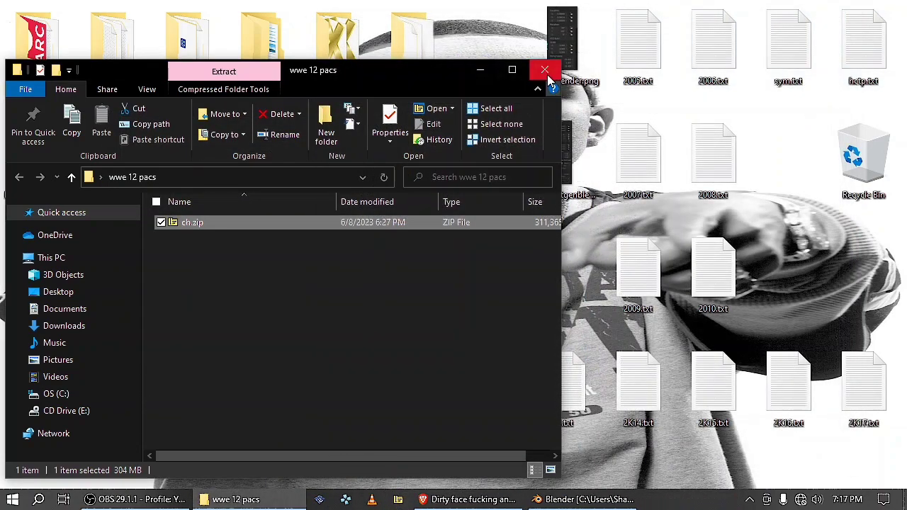
left_click(544, 70)
Launch X-PacKer.exe from the desktop's xpacker folder and open 000C.dat from CAW BASE SKIN as a texture archive
double_click(336, 32)
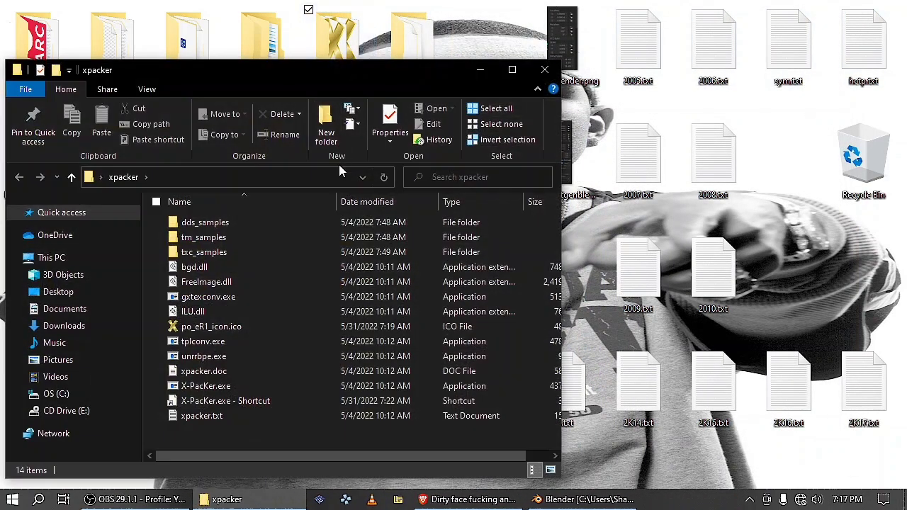
left_click(227, 389)
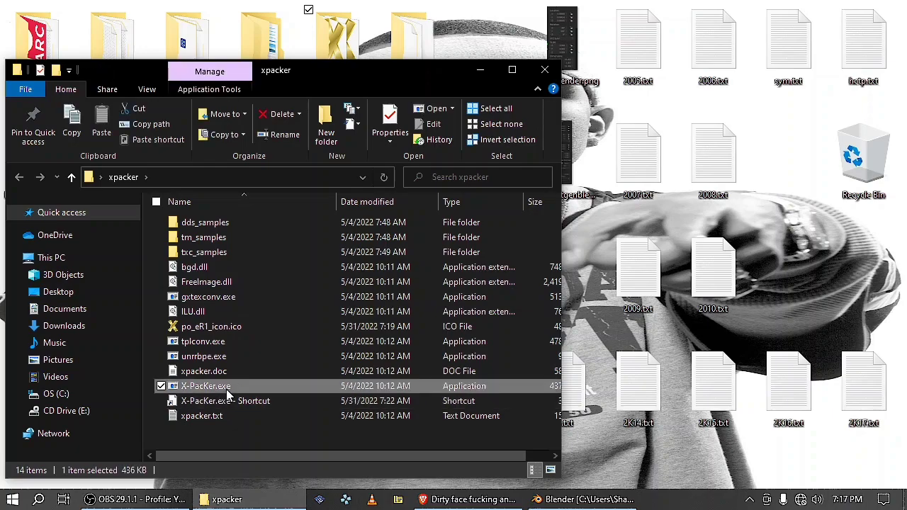
double_click(227, 389)
left_click(19, 28)
mouse_move(36, 38)
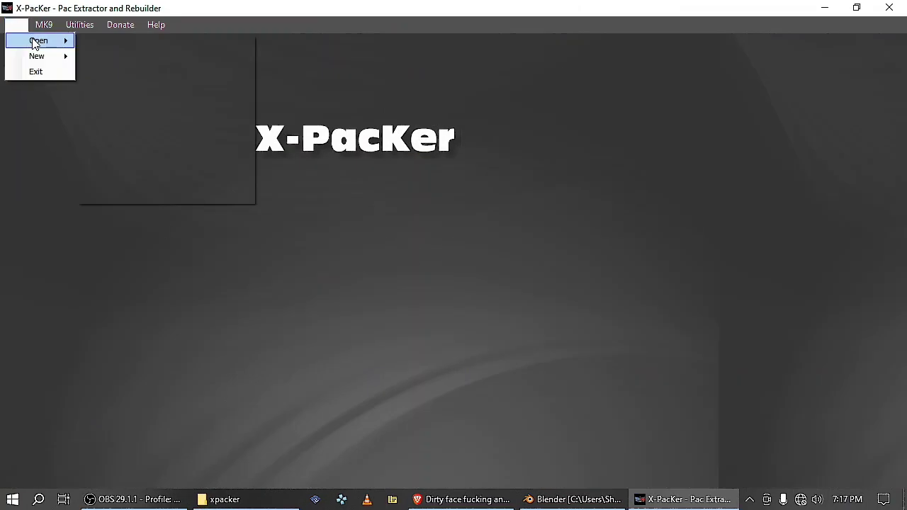
left_click(152, 191)
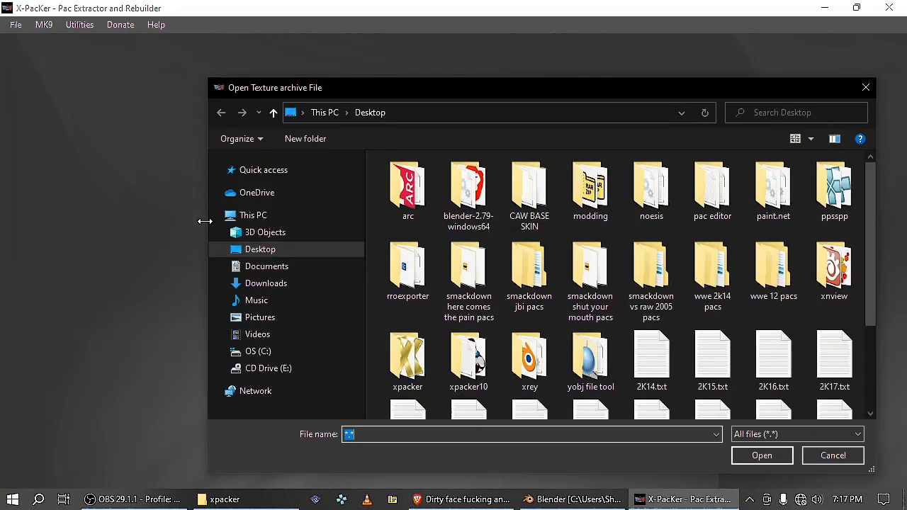
double_click(543, 204)
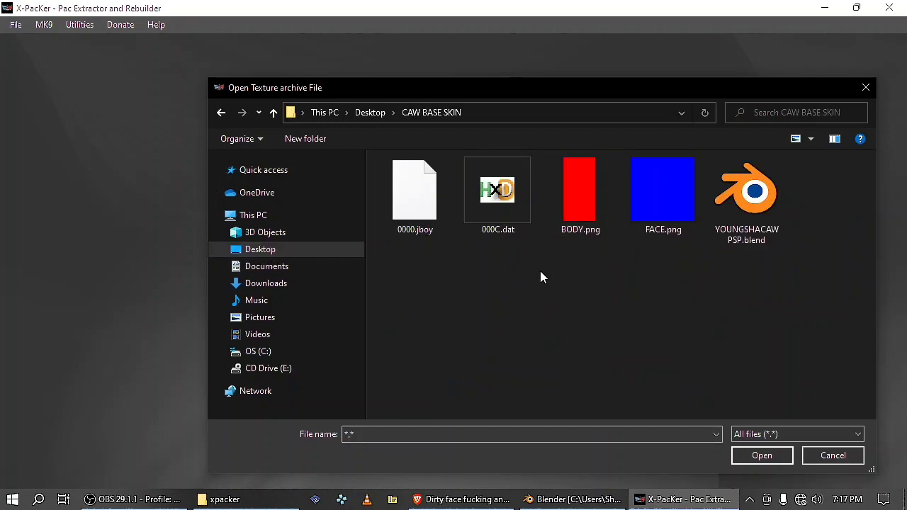
double_click(493, 217)
Extract the color DDS texture into the CAW BASE SKIN folder and close X-PacKer
left_click(47, 79)
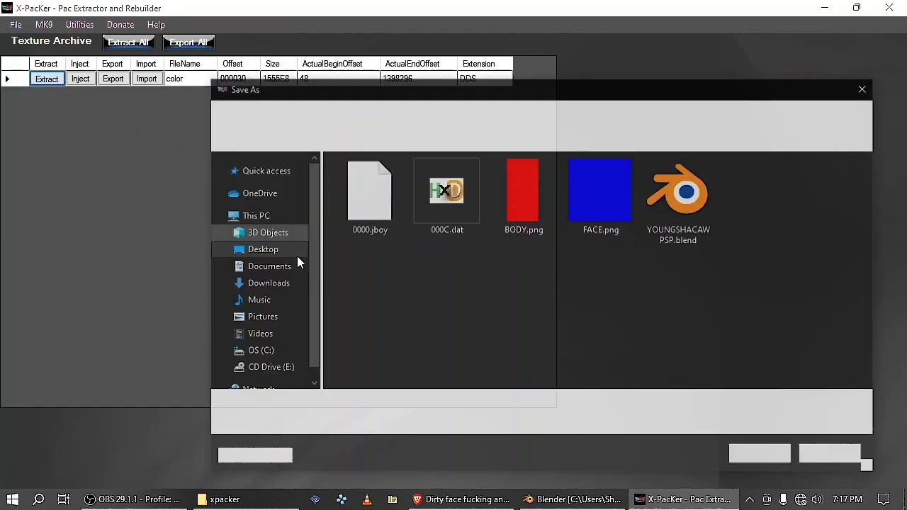
left_click(763, 456)
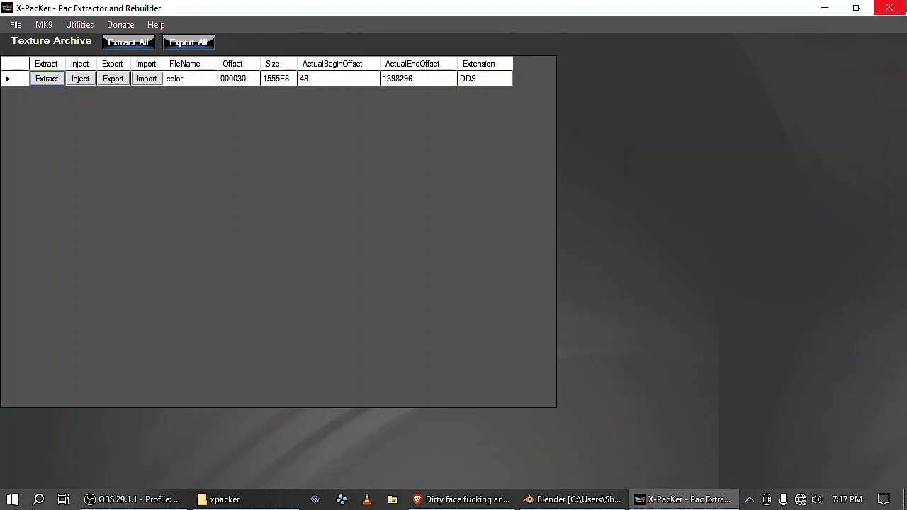
left_click(889, 8)
Open color.dds from the desktop's CAW BASE SKIN folder in paint.net
left_click(58, 291)
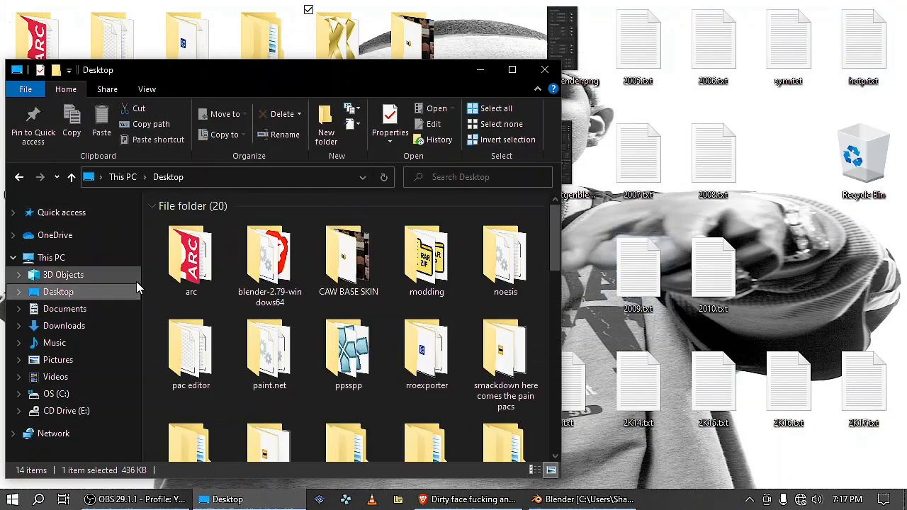
double_click(365, 290)
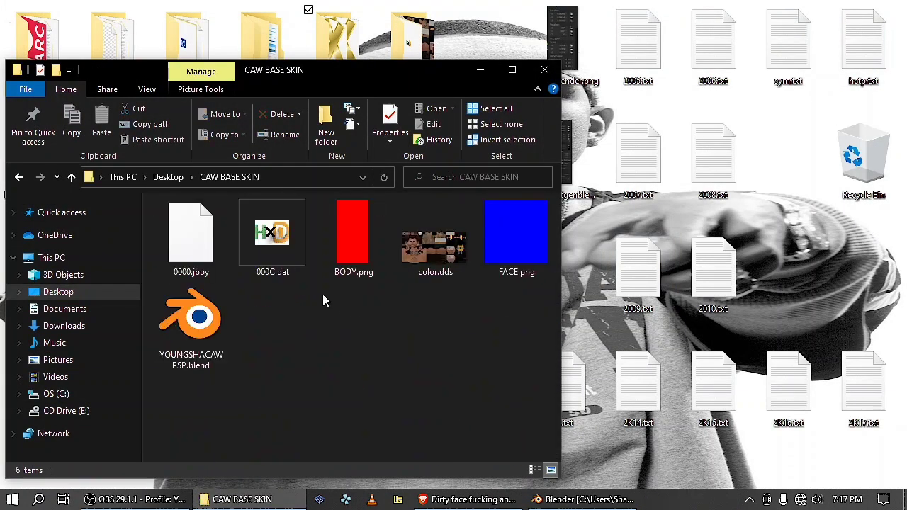
left_click(415, 241)
double_click(416, 241)
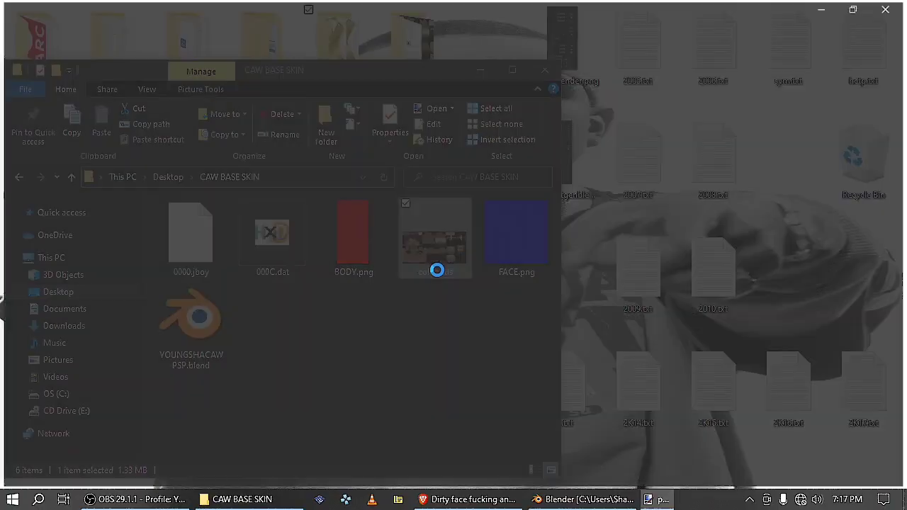
Save the open texture as color.png in the CAW BASE SKIN folder with 32-bit depth
left_click(14, 27)
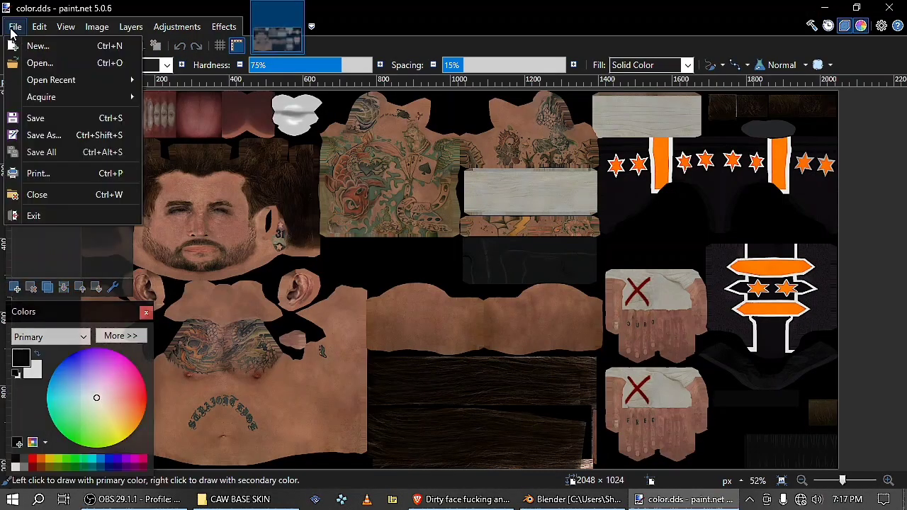
left_click(276, 348)
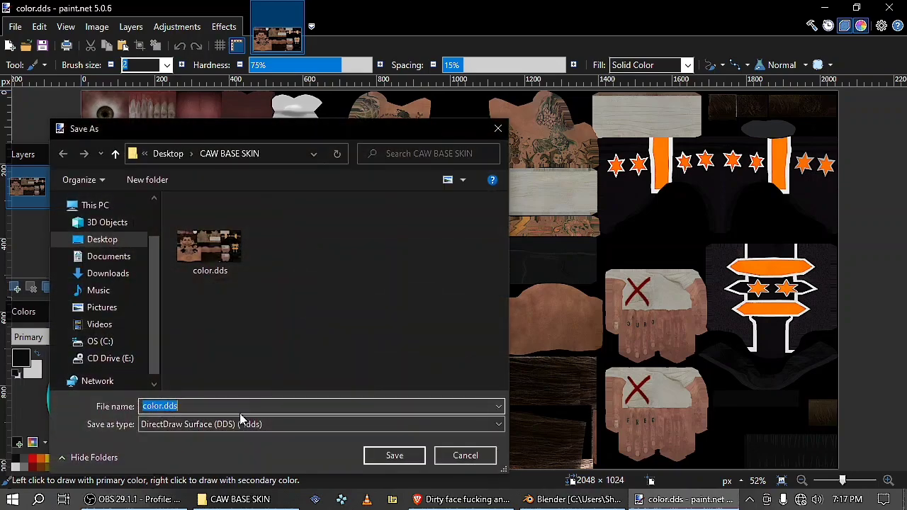
left_click(227, 425)
left_click(165, 304)
left_click(416, 456)
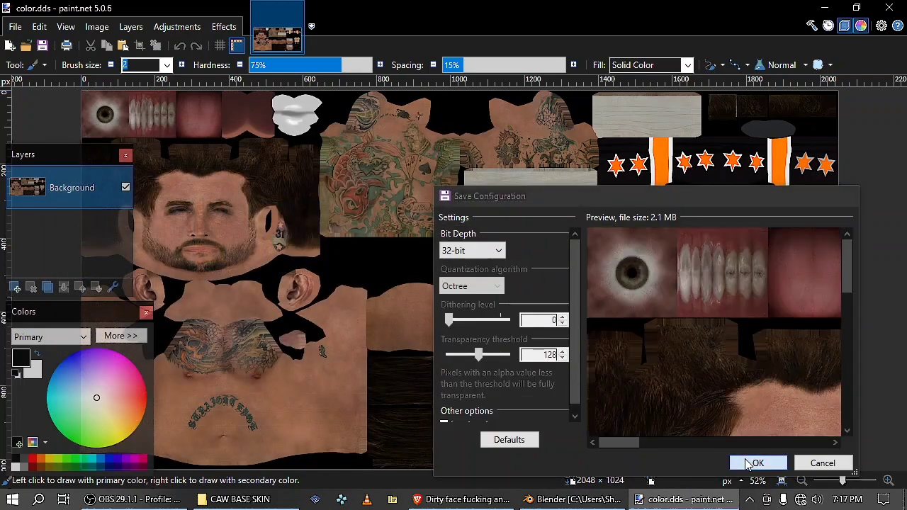
left_click(757, 462)
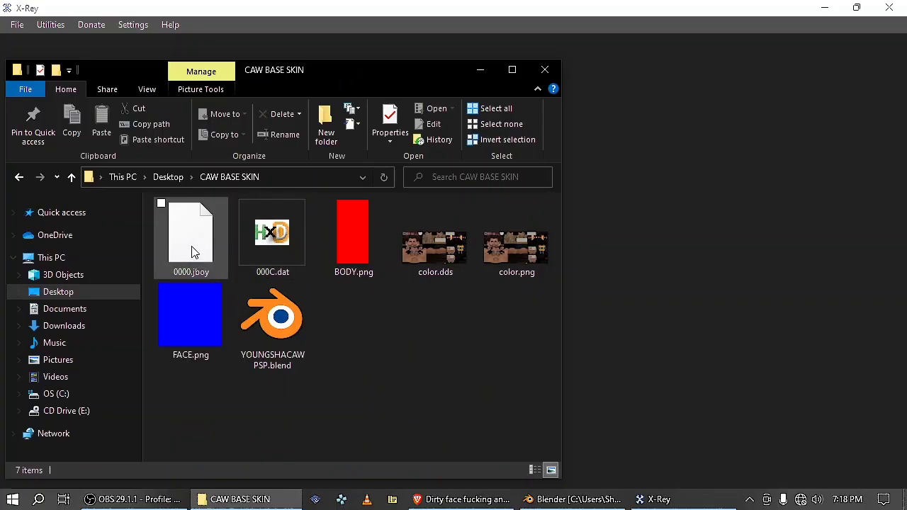
Rename 0000.jboy in the CAW BASE SKIN folder to 0000.yobj, accept the extension change and close the folder
left_click(192, 241)
right_click(192, 244)
left_click(231, 457)
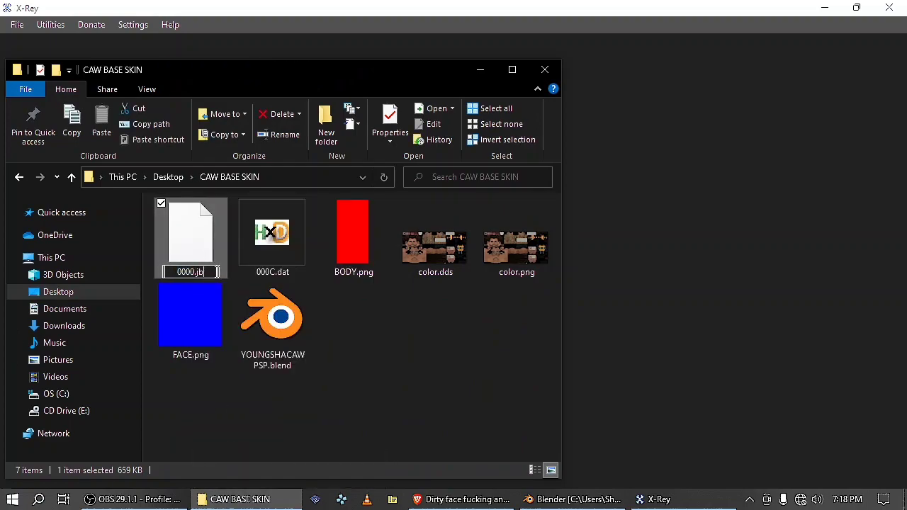
key("BackSpace")
key("BackSpace")
type("yobj")
key("Return")
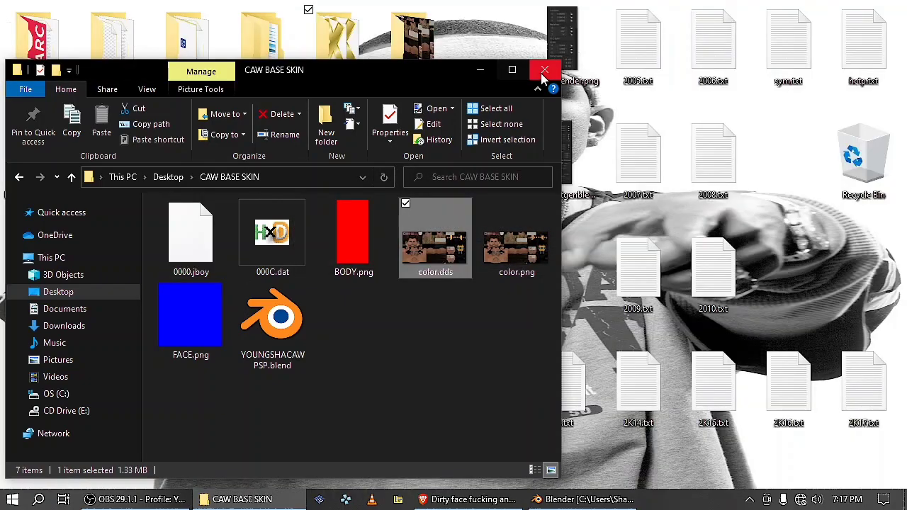
left_click(543, 65)
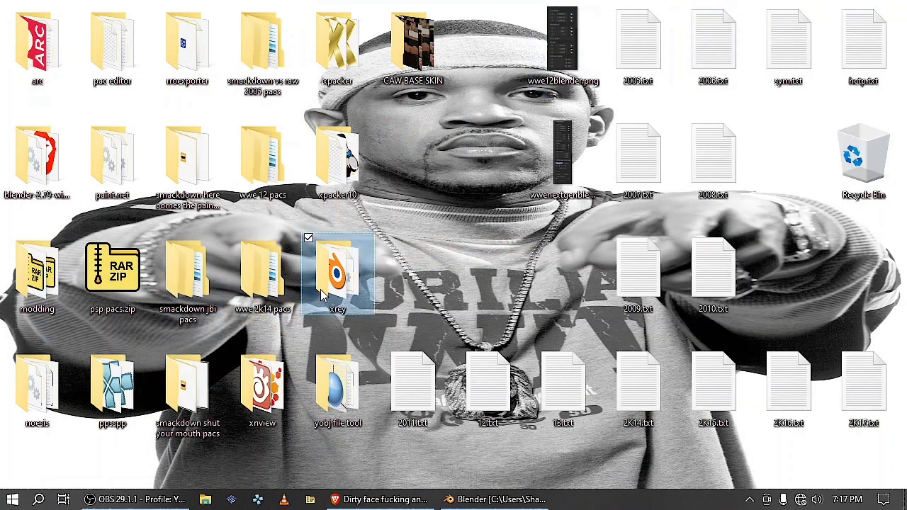
Launch X-Rey from the desktop's xrey folder
double_click(337, 277)
scroll(257, 392, "down", 10)
double_click(207, 443)
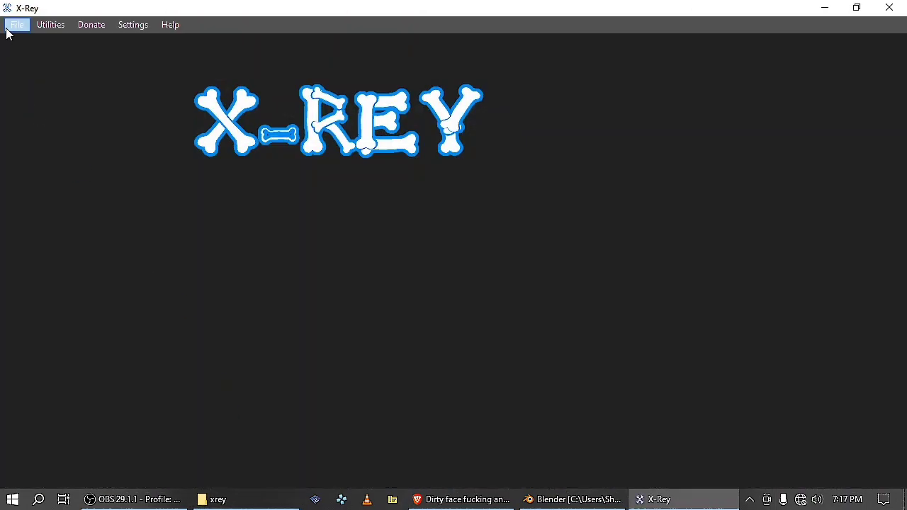
Load 0000.yobj from the CAW BASE SKIN folder as a yobj model, view it in the preview, and close X-Rey
left_click(9, 26)
mouse_move(29, 35)
left_click(137, 38)
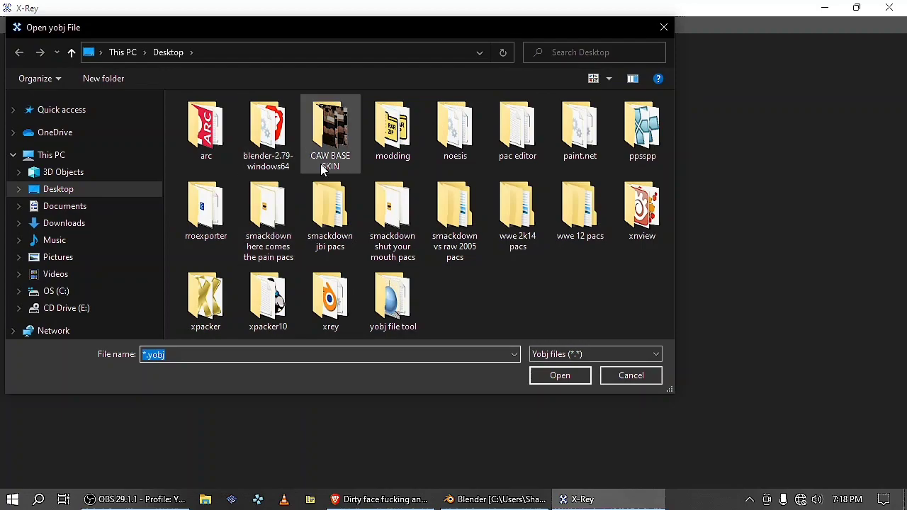
double_click(358, 148)
double_click(232, 162)
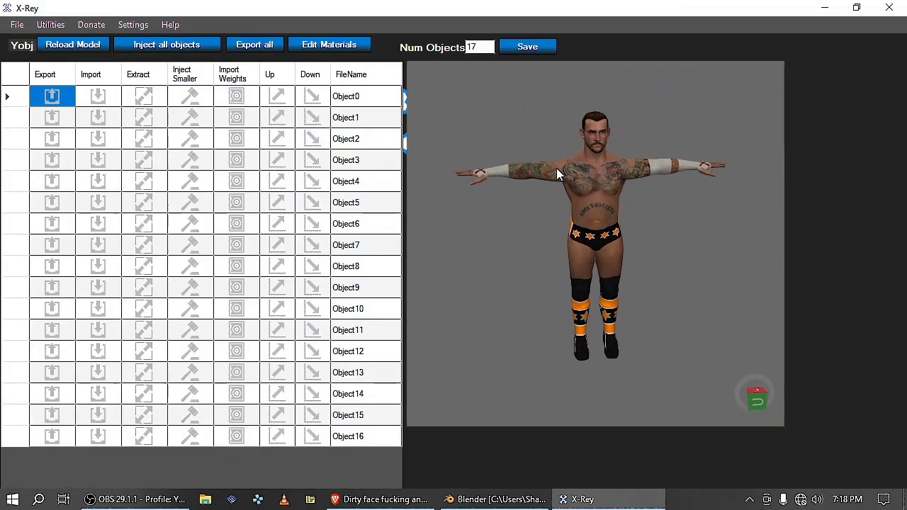
left_click_drag(557, 170, 595, 187)
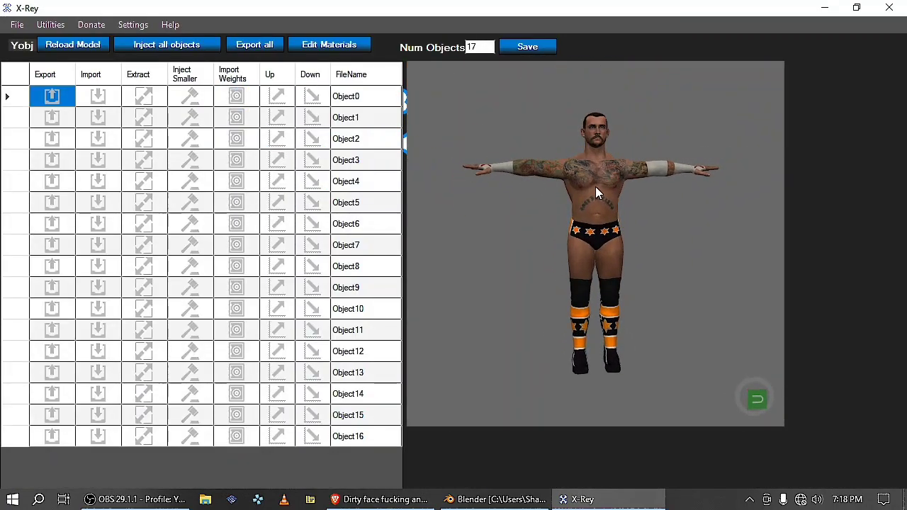
left_click(889, 7)
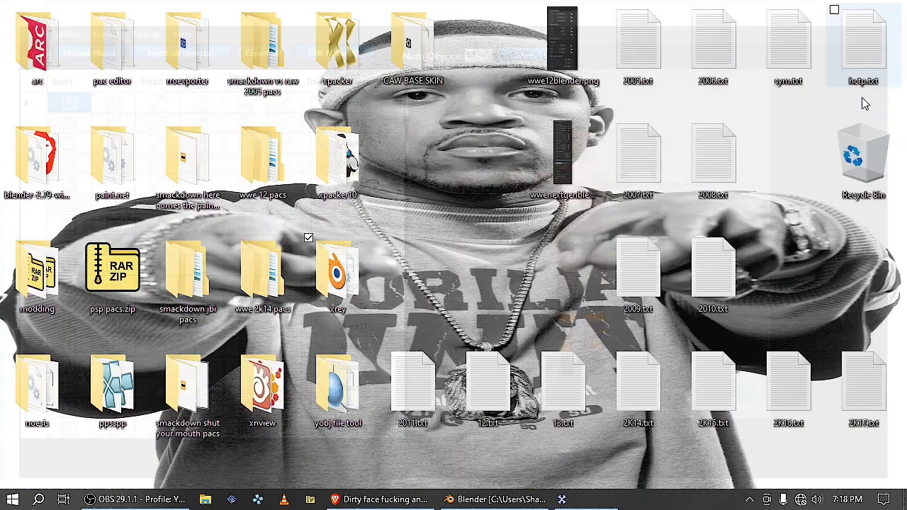
Switch to Blender and import previewFull.obj from CAW BASE SKIN as Wavefront OBJ with Keep Vert Order enabled
left_click(507, 499)
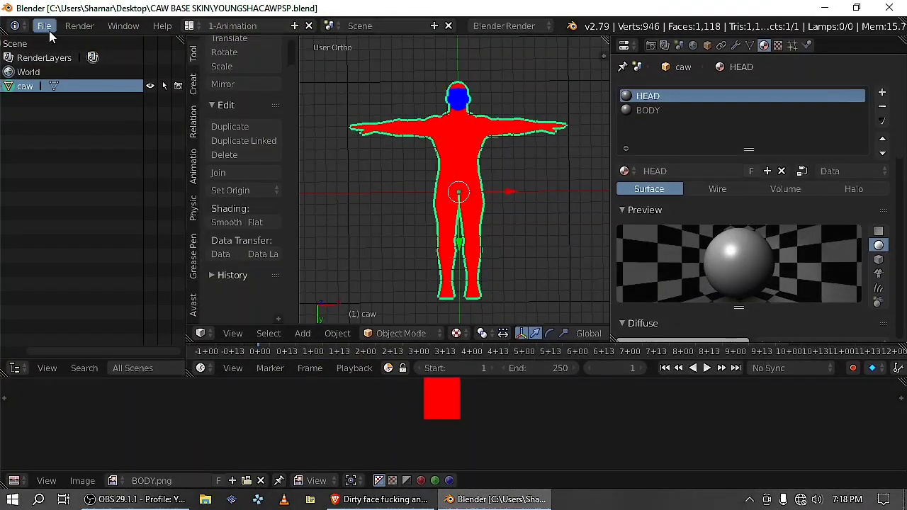
left_click(46, 27)
mouse_move(83, 307)
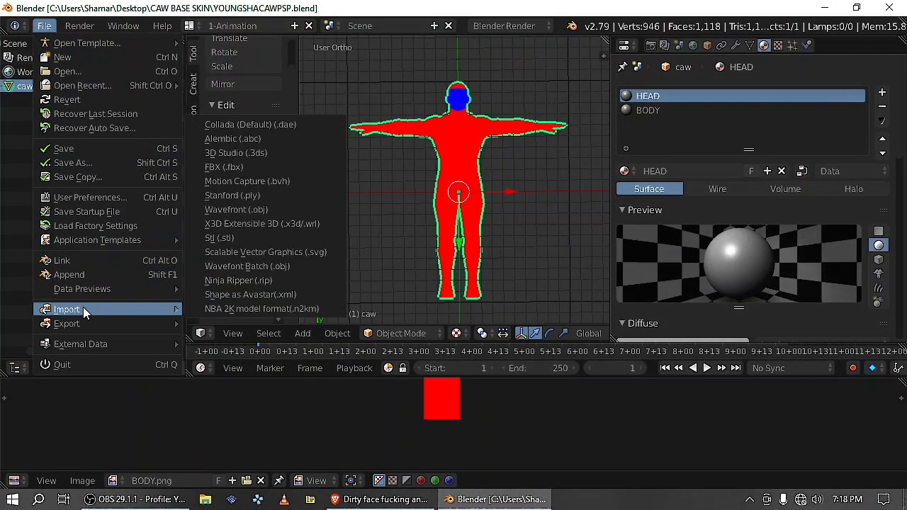
left_click(255, 211)
left_click(135, 303)
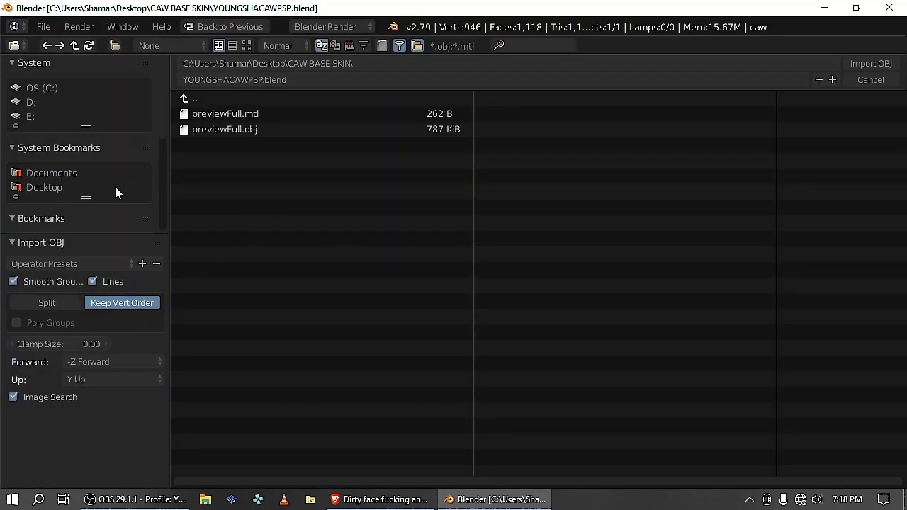
double_click(225, 131)
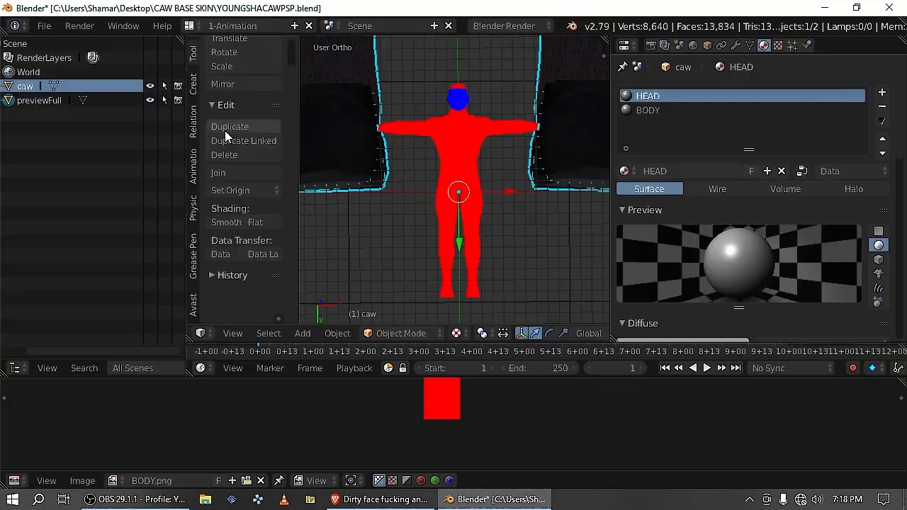
Select the imported previewFull model and set its Y rotation to 180°
scroll(419, 164, "down", 10)
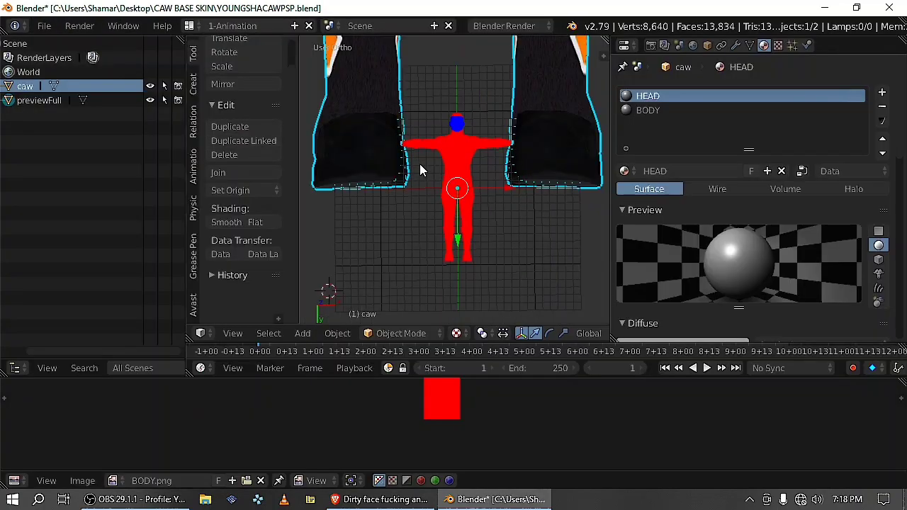
right_click(452, 117)
key("n")
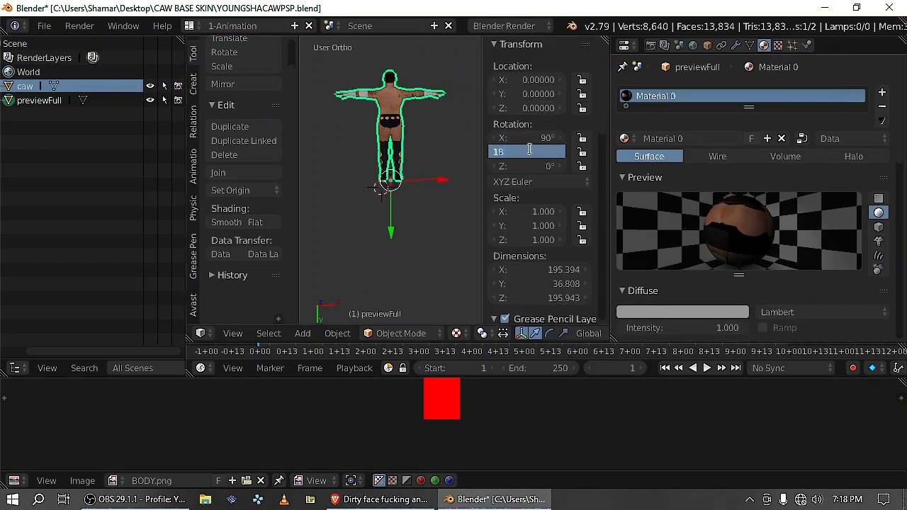
key("Return")
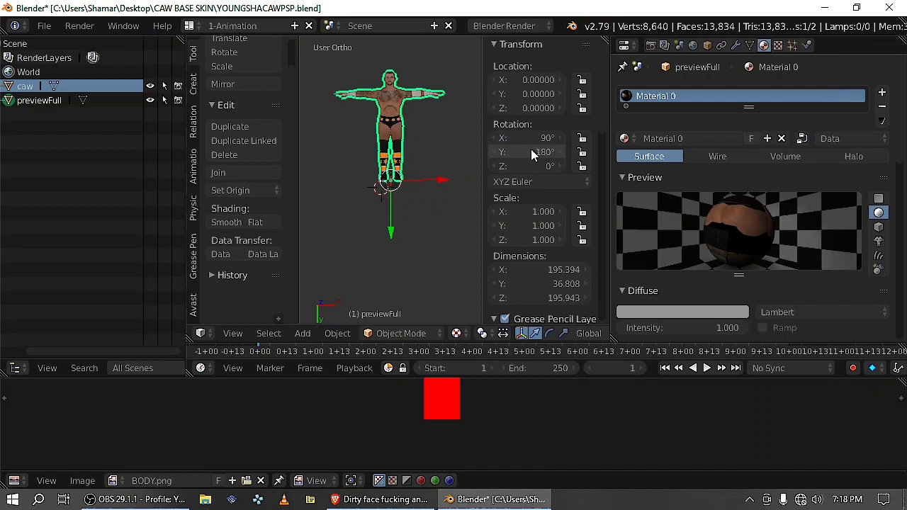
Open the desktop's wwe12blender.png as a transform reference and set previewFull's Y location to 9.5924 in Blender
double_click(188, 319)
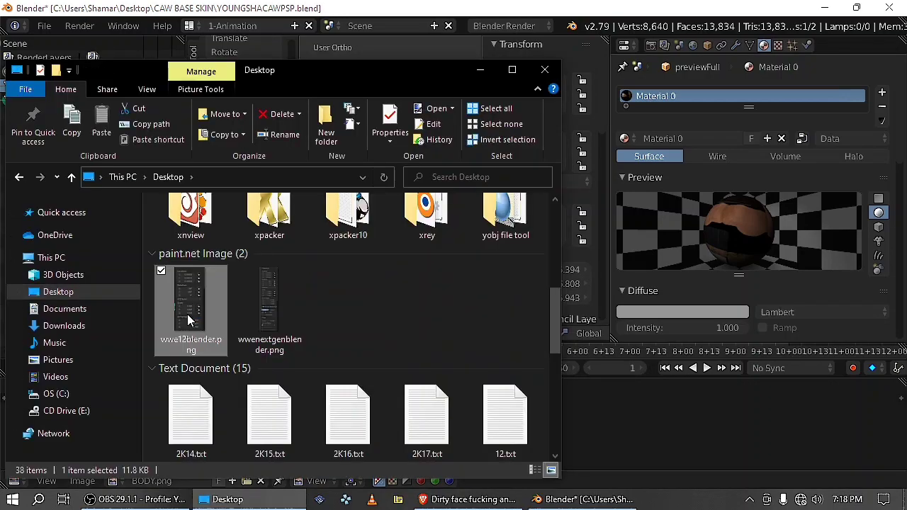
double_click(190, 321)
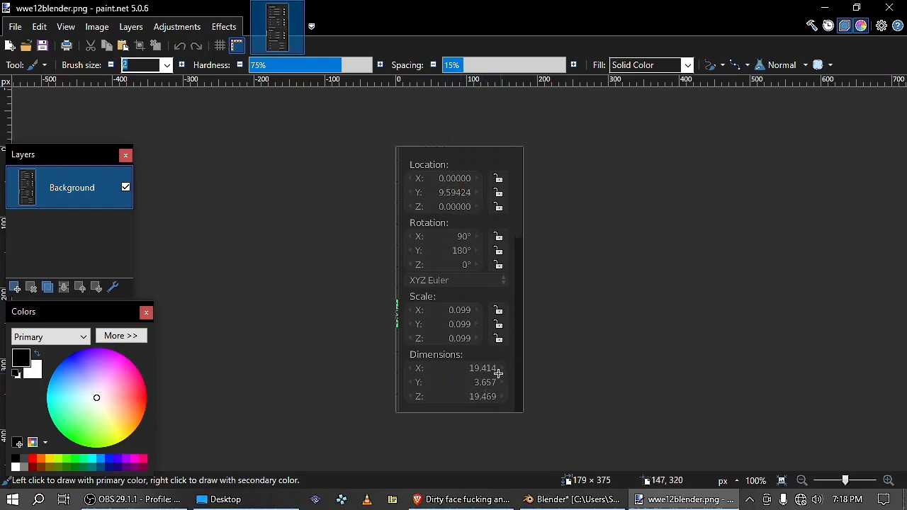
left_click(560, 499)
left_click(529, 95)
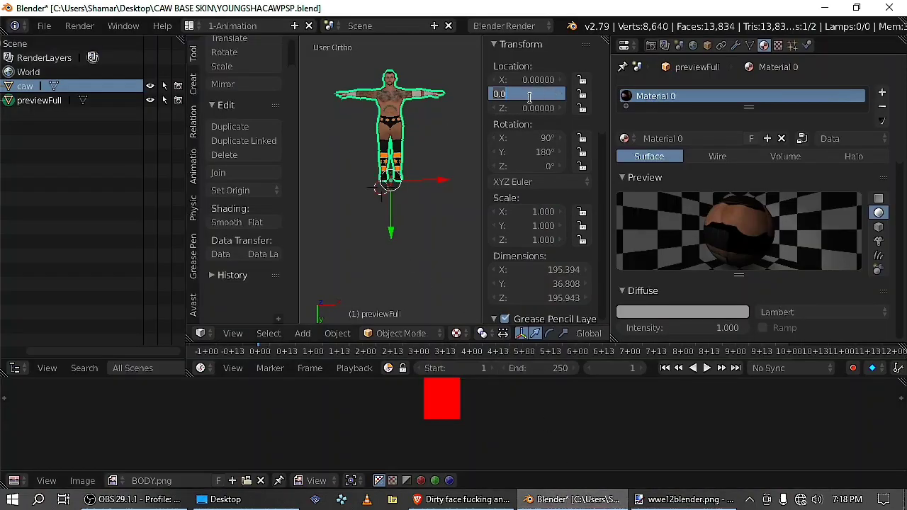
type("9.5924")
key("Return")
Set previewFull's dimensions to X 19.414, Y 3.657 and Z 19.469, following the wwe12blender.png reference
key("alt+Tab")
key("alt+Tab")
left_click(543, 270)
type("19.41")
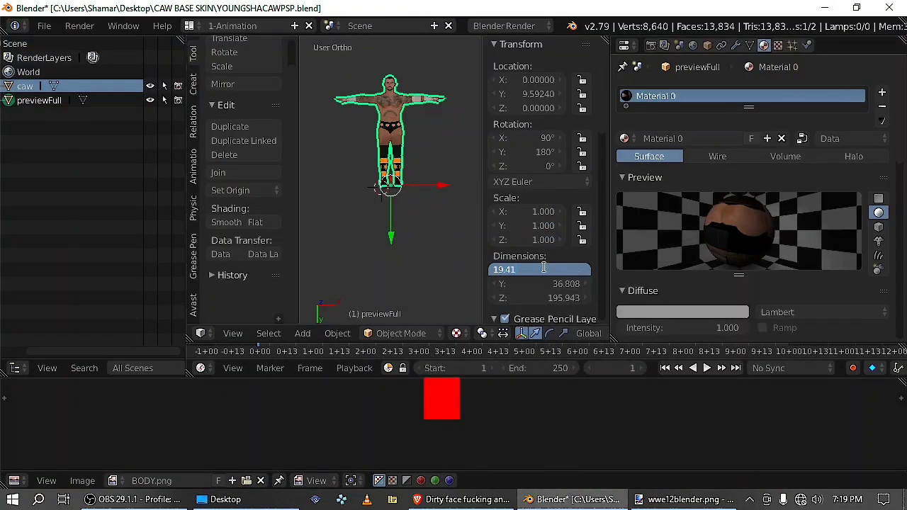
type("4")
key("Return")
key("alt+Tab")
key("alt+Tab")
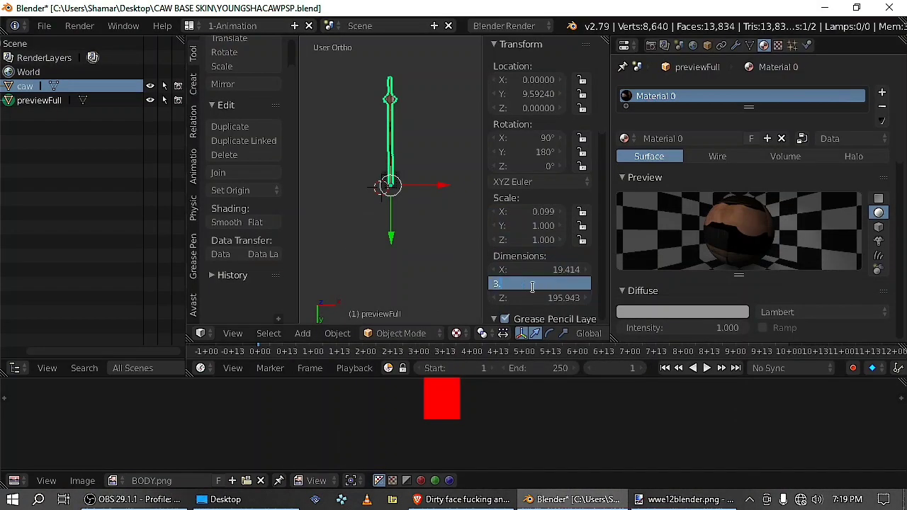
key("alt+Tab")
key("alt+Tab")
left_click(553, 298)
type("19.469")
key("Return")
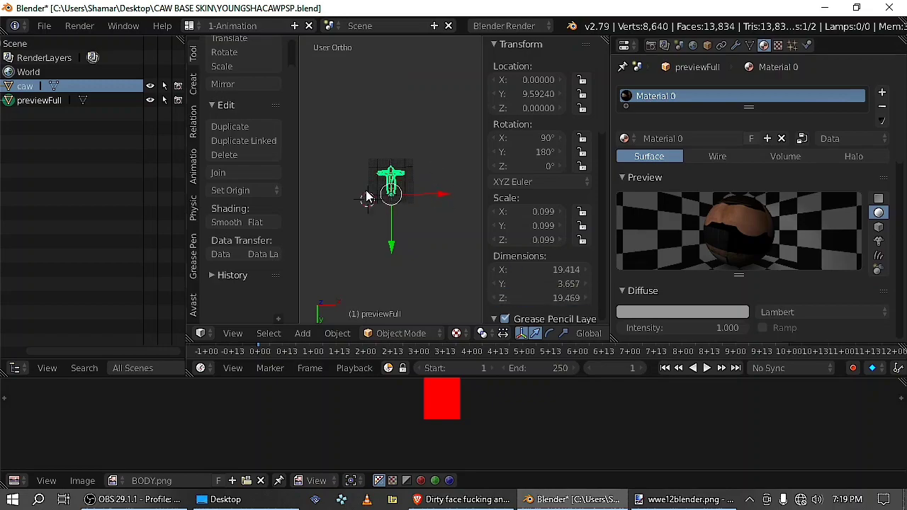
Show both models from the right side in wireframe display, with the heads in close view
scroll(388, 183, "up", 5)
scroll(331, 264, "up", 2)
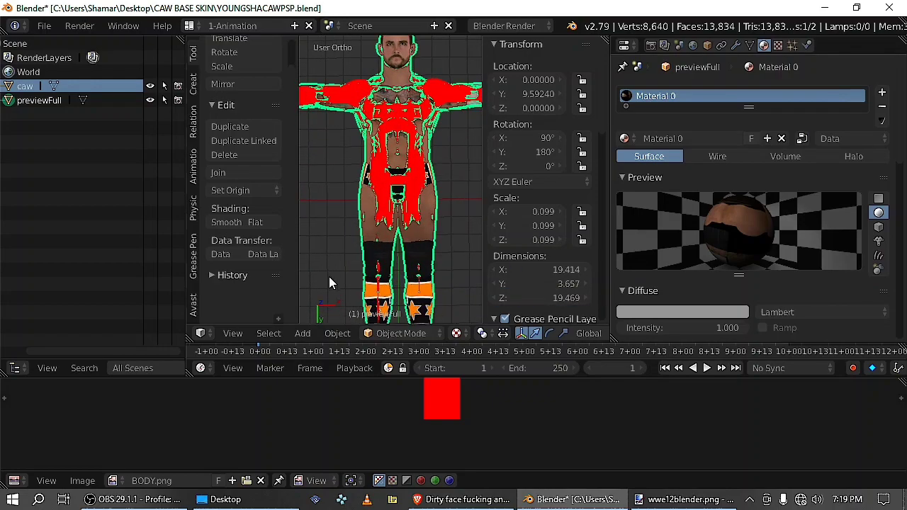
left_click(239, 337)
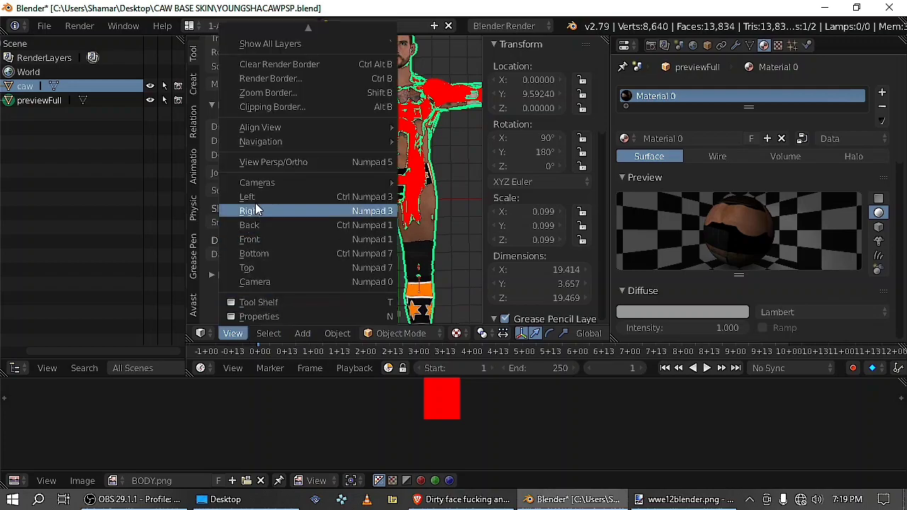
left_click(257, 207)
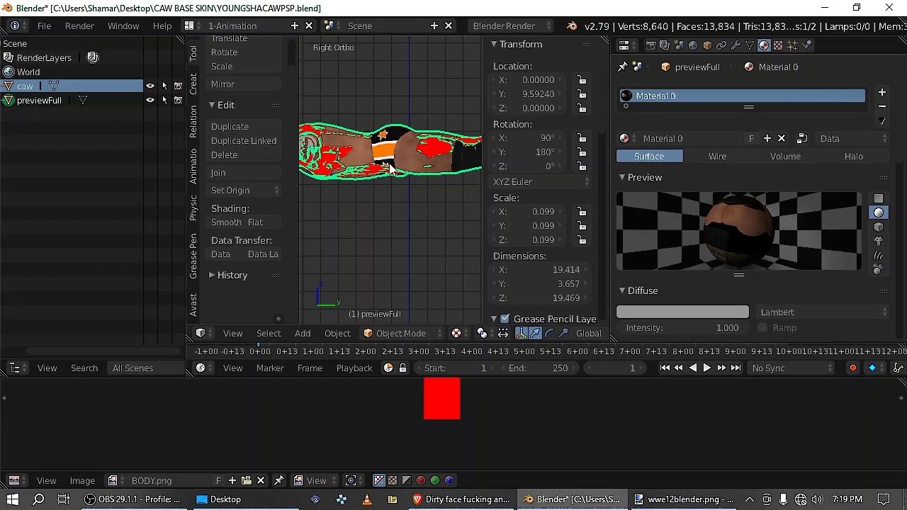
middle_click_drag(389, 163, 321, 185, "shift")
scroll(361, 186, "up", 3)
key("z")
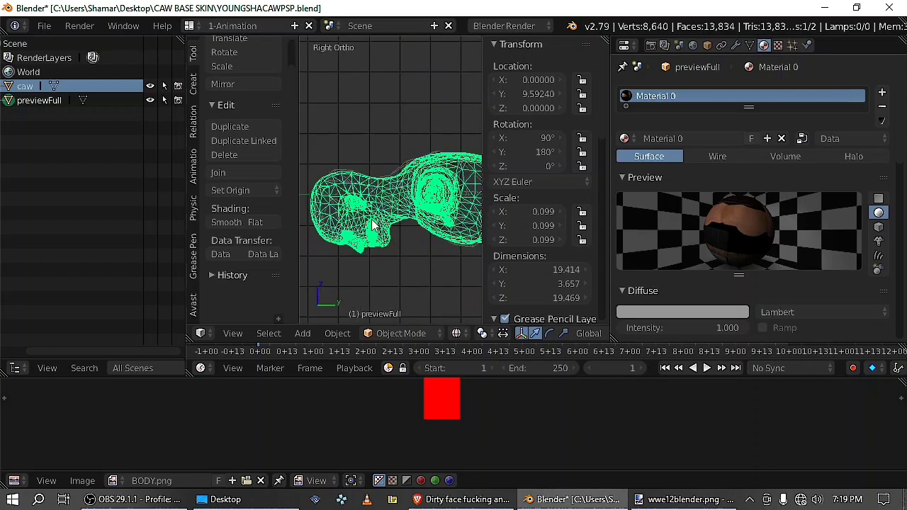
Select the caw mesh and, in Sculpt Mode, pull the crown of its head outward toward the imported head's outline
right_click(397, 219)
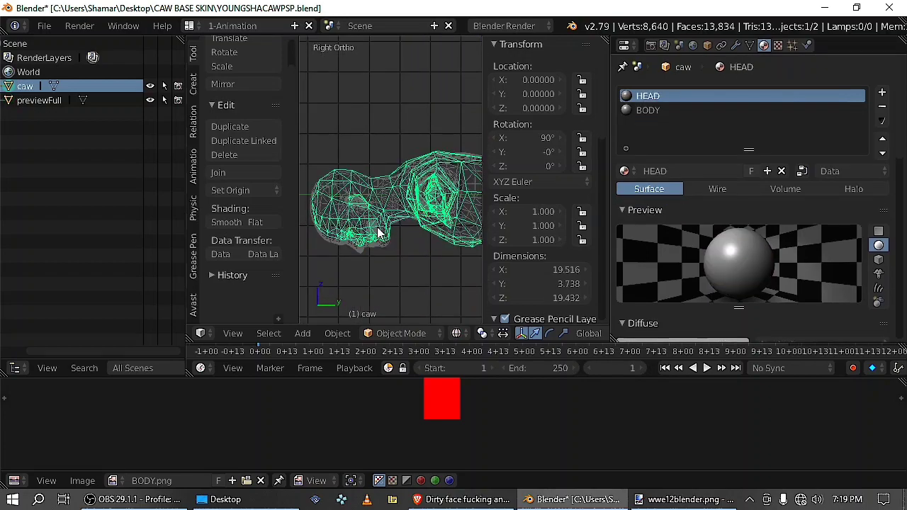
left_click(398, 334)
left_click(410, 286)
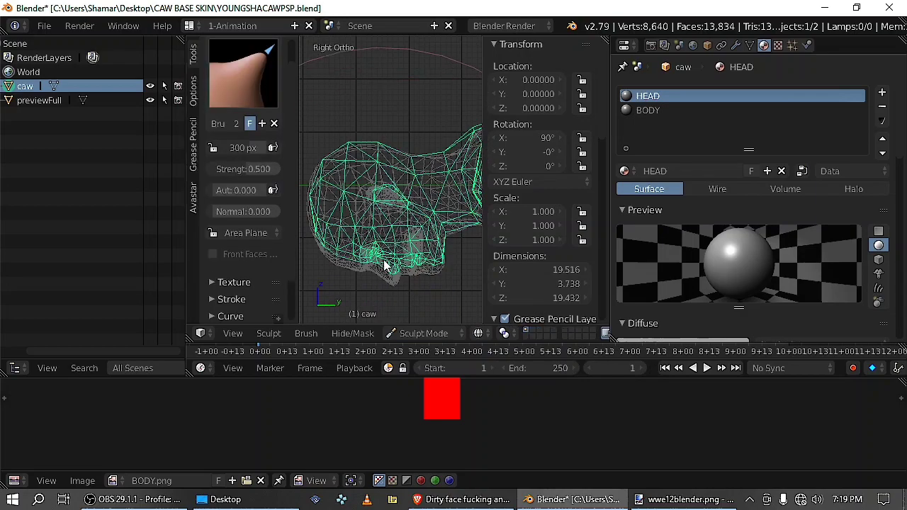
scroll(429, 263, "up", 6)
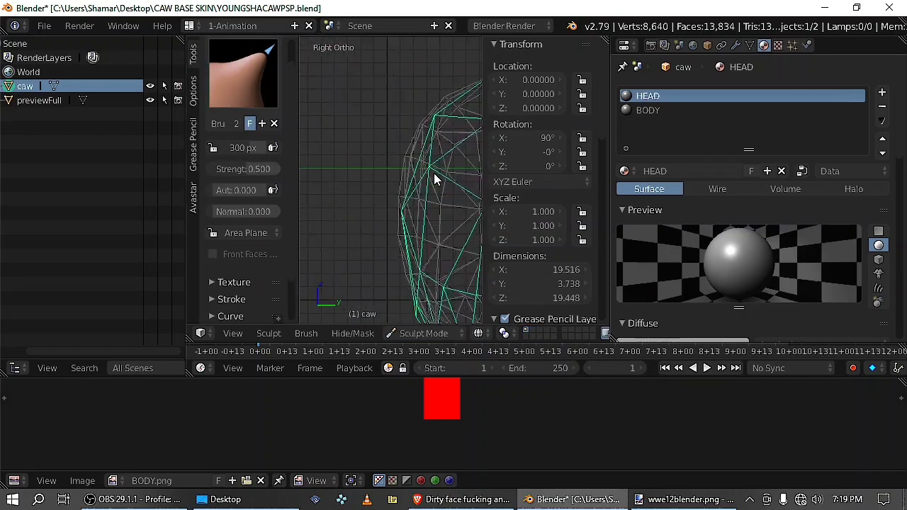
left_click_drag(433, 174, 419, 168)
scroll(419, 167, "down", 7)
Return the caw mesh to Object Mode in the bottom view and add a Shrinkwrap modifier targeting previewFull
left_click(233, 333)
left_click(284, 251)
left_click(390, 334)
left_click(406, 317)
scroll(399, 249, "up", 7)
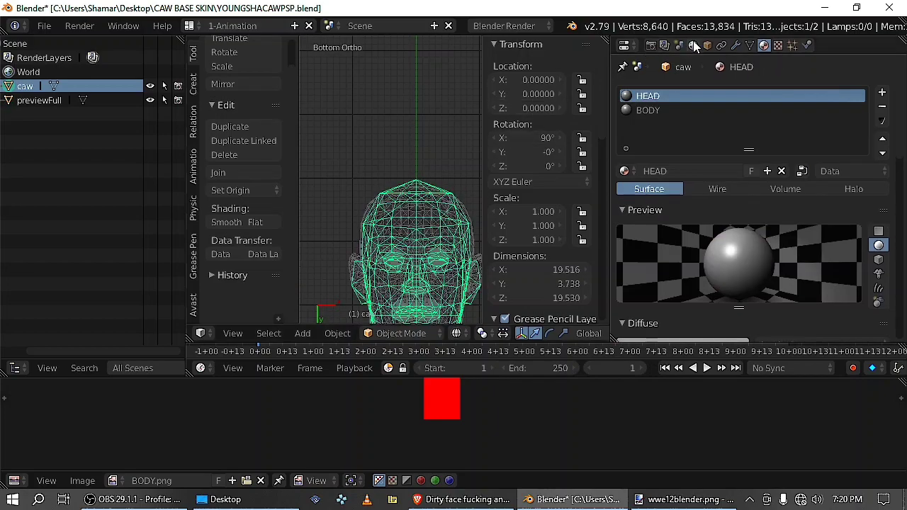
left_click(735, 45)
left_click(696, 93)
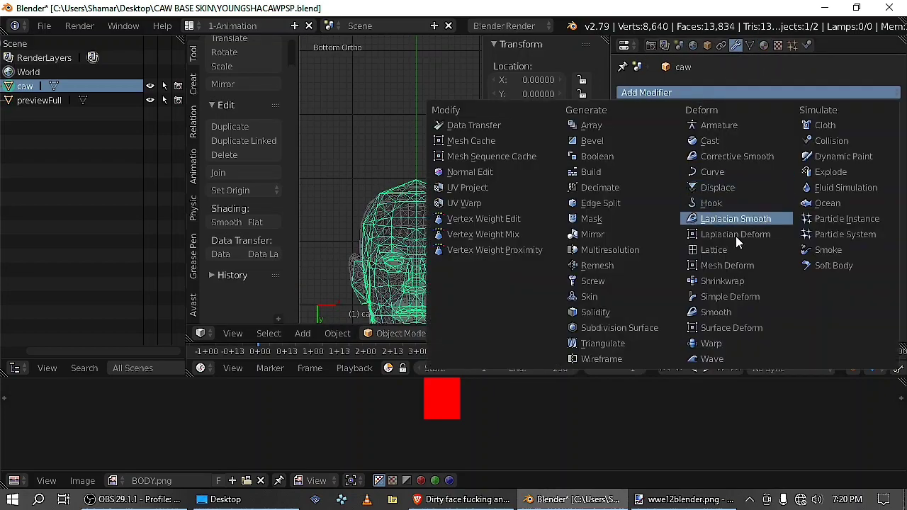
left_click(726, 280)
left_click(668, 172)
left_click(665, 191)
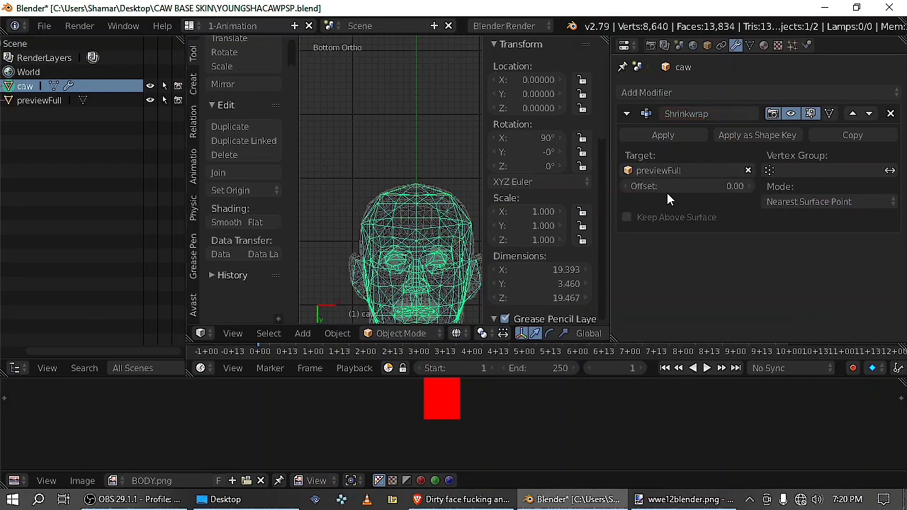
Inspect the fit of the shrinkwrapped caw mesh over the whole body
scroll(415, 237, "down", 6)
scroll(414, 236, "down", 3)
middle_click_drag(413, 236, 412, 146, "shift")
scroll(412, 146, "up", 6)
scroll(409, 229, "down", 4)
scroll(408, 238, "up", 6)
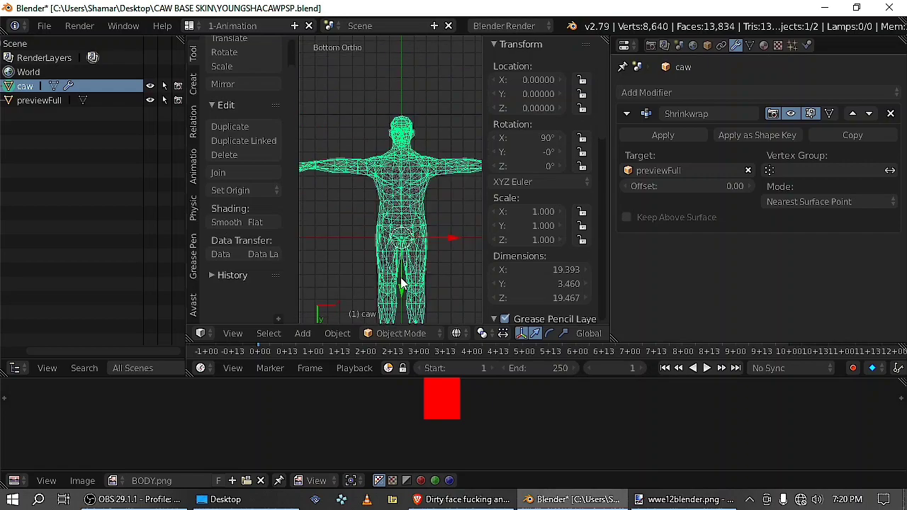
Check the shrinkwrapped fit around the head, and apply the Shrinkwrap modifier to the caw mesh
scroll(369, 222, "up", 2)
scroll(372, 221, "up", 2)
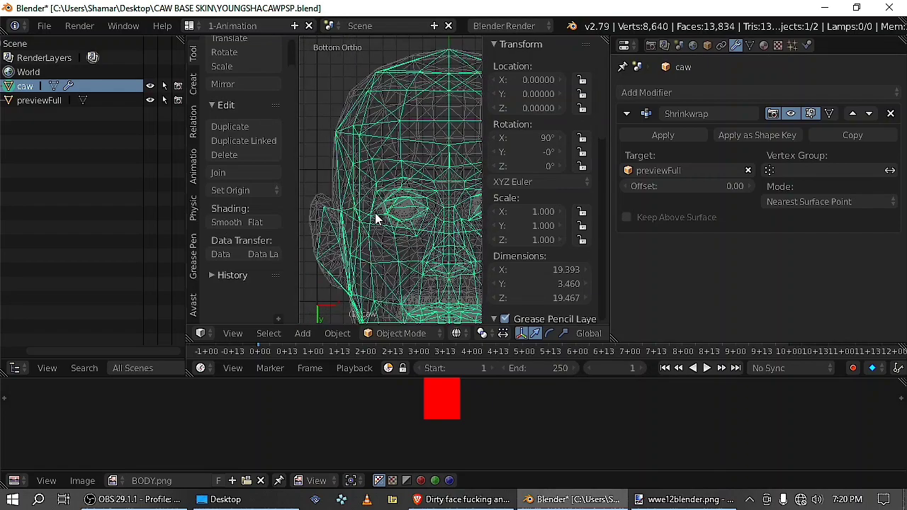
scroll(378, 220, "down", 4)
left_click(676, 133)
scroll(400, 190, "down", 1)
scroll(401, 190, "up", 2)
In Sculpt Mode, pull the caw mesh's ear and the side of its neck outward toward the previewFull model's outline
left_click(374, 334)
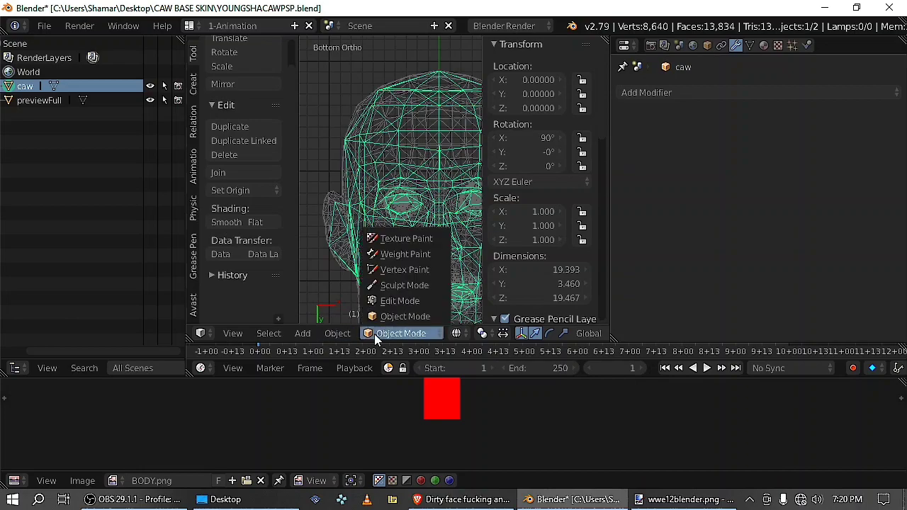
left_click(401, 285)
middle_click_drag(369, 249, 412, 244, "shift")
scroll(397, 234, "up", 3)
scroll(356, 224, "up", 1)
left_click_drag(357, 225, 335, 208)
scroll(332, 192, "down", 4)
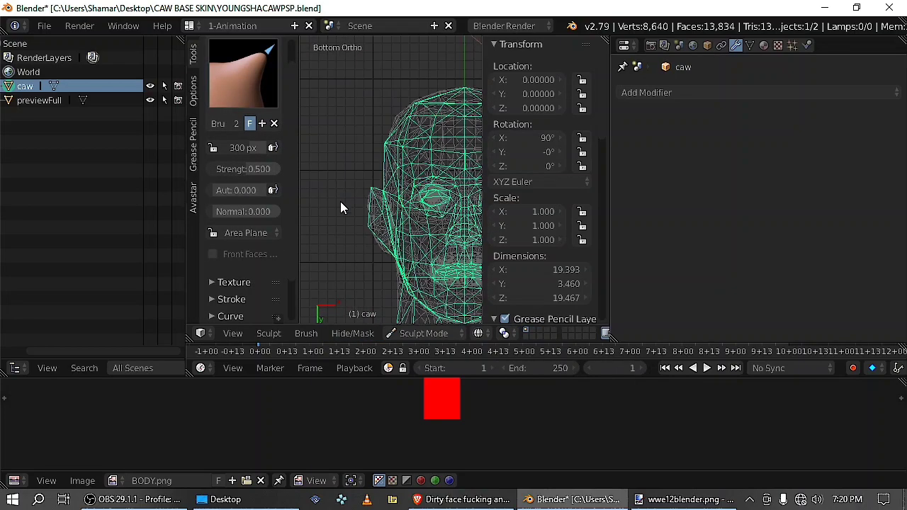
scroll(359, 161, "up", 6)
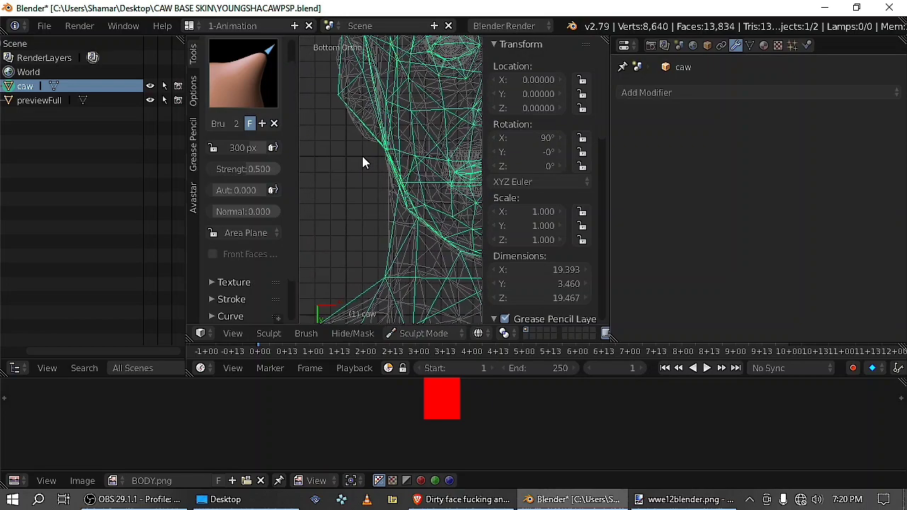
scroll(405, 191, "up", 2)
left_click_drag(431, 213, 372, 212)
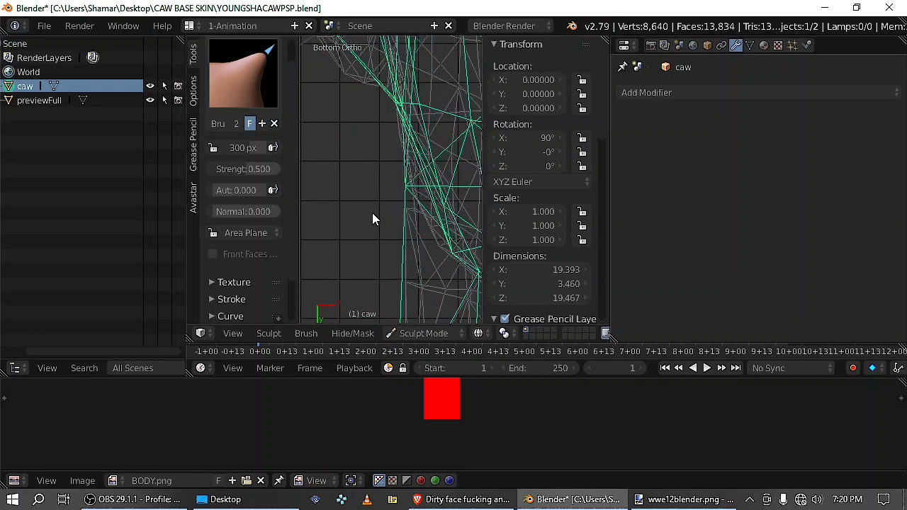
scroll(387, 178, "down", 3)
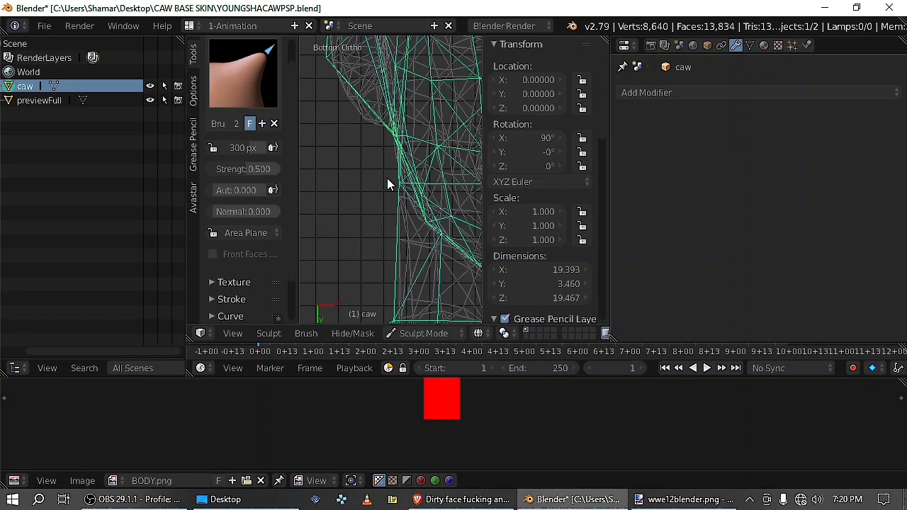
scroll(387, 177, "down", 3)
scroll(367, 240, "down", 4)
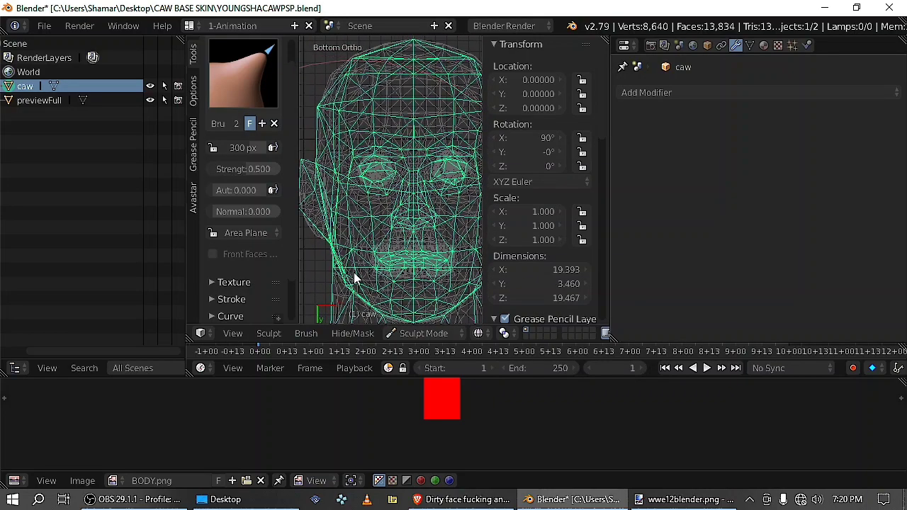
Return to Object Mode with solid shading and select previewFull together with caw, keeping caw as the active object
left_click(424, 333)
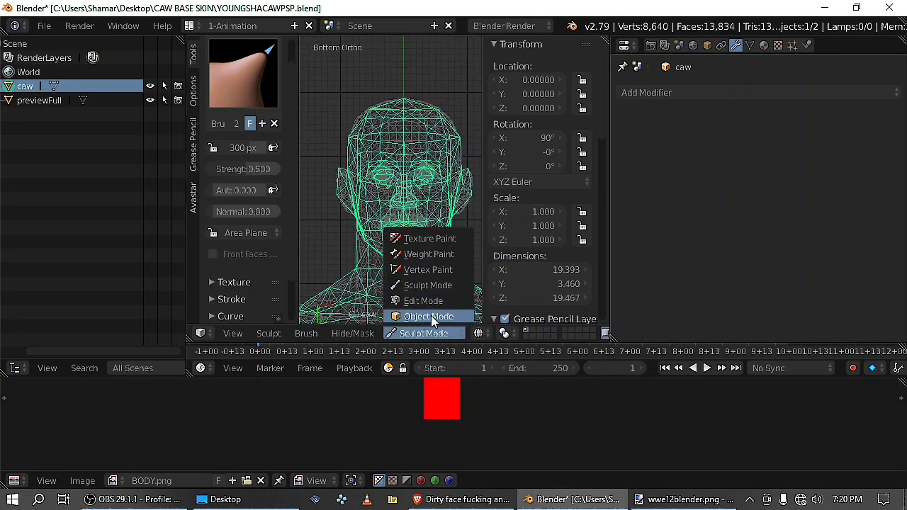
left_click(429, 316)
right_click(417, 196)
right_click(416, 195)
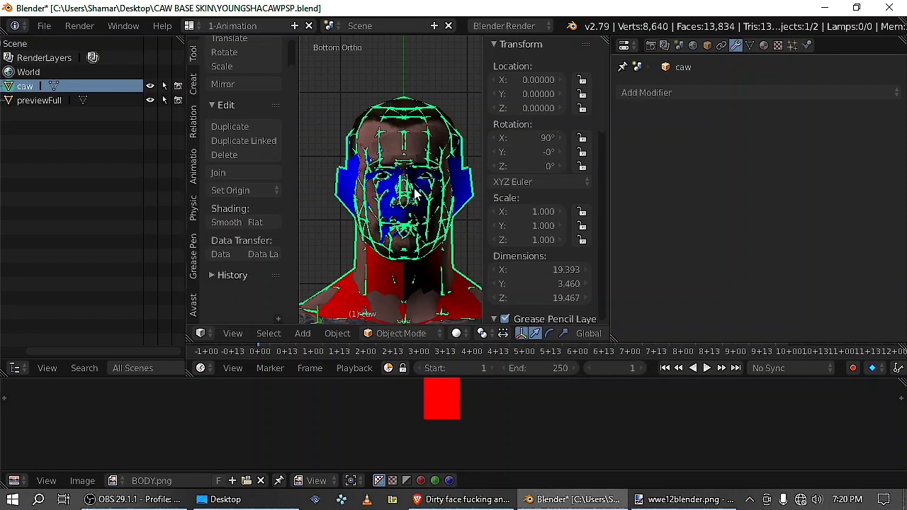
right_click(417, 195)
right_click(417, 195, "shift")
Bake the textures from the selected previewFull model onto the active caw mesh, using the Textures bake mode and Selected to Active
left_click(651, 45)
scroll(744, 226, "down", 10)
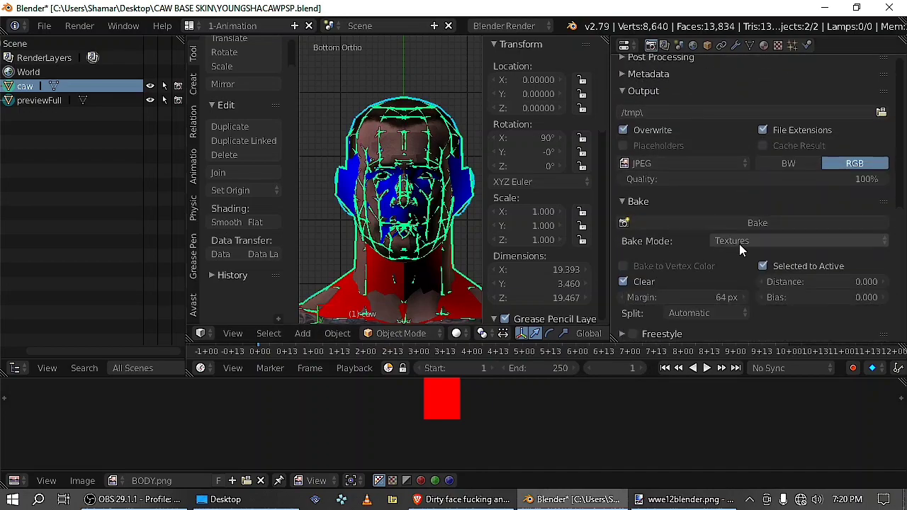
left_click(741, 223)
scroll(482, 424, "up", 6)
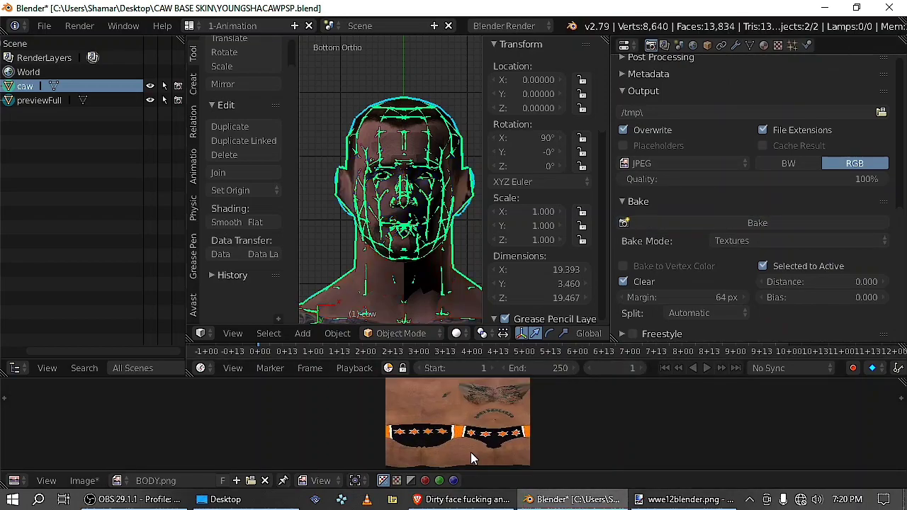
scroll(467, 440, "down", 1)
middle_click_drag(467, 442, 449, 465)
scroll(471, 430, "down", 5, "ctrl")
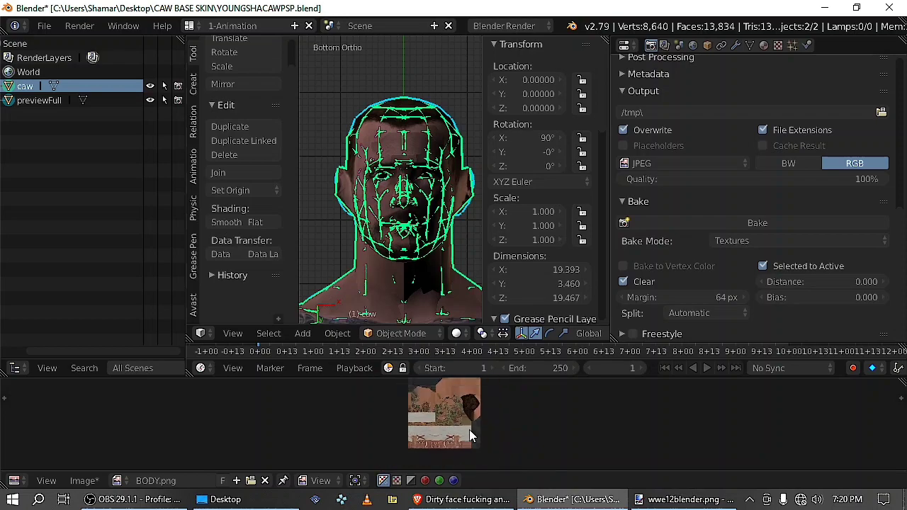
Hide previewFull and display the caw mesh with Texture viewport shading
left_click(149, 100)
left_click(457, 333)
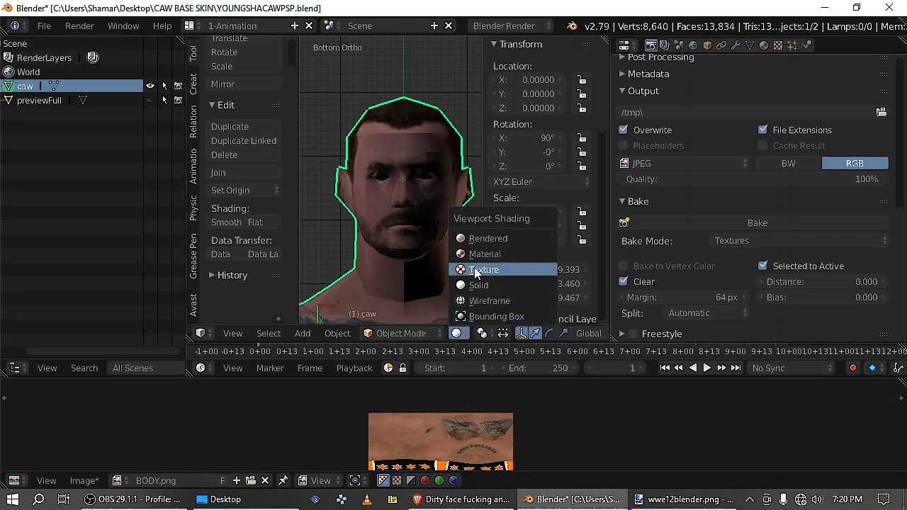
left_click(475, 273)
scroll(431, 236, "down", 4)
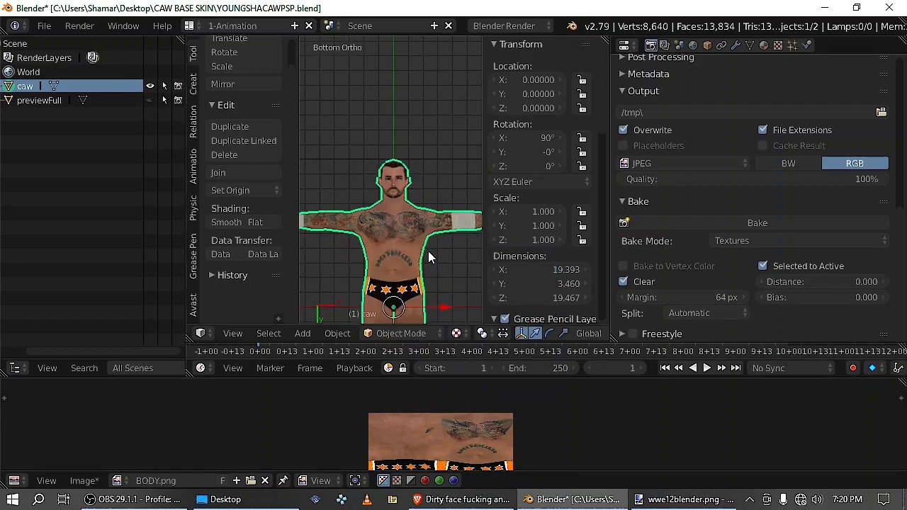
Inspect the baked texture over the caw mesh's whole body and head from several angles
middle_click_drag(428, 251, 418, 148, "shift")
scroll(413, 178, "down", 3)
middle_click_drag(403, 234, 404, 204, "shift")
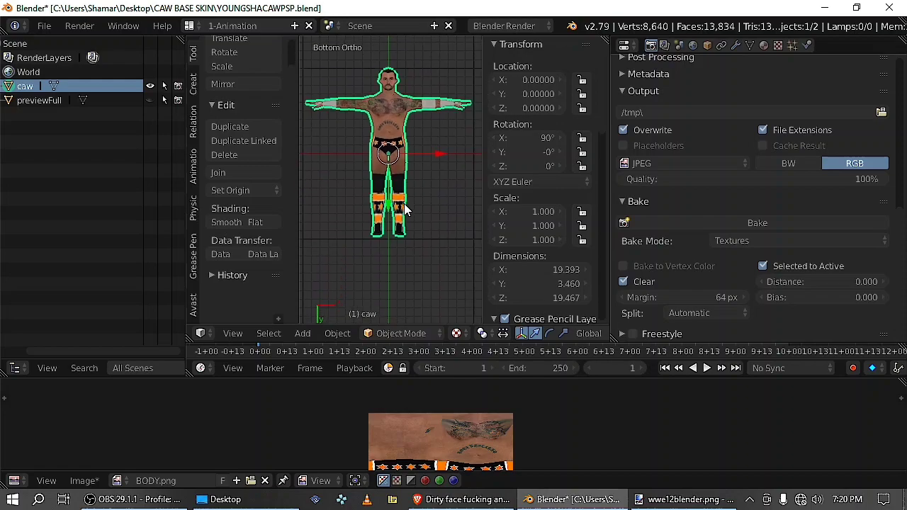
scroll(406, 210, "up", 4)
scroll(411, 221, "down", 1)
middle_click_drag(413, 246, 461, 203, "shift")
scroll(414, 166, "up", 6)
scroll(413, 217, "up", 2)
scroll(415, 217, "down", 3)
scroll(461, 203, "down", 1)
scroll(421, 220, "up", 2)
scroll(461, 203, "up", 3)
In Edit Mode, select a face on the caw mesh's chest to show its BODY.png texture in the image editor
key("Tab")
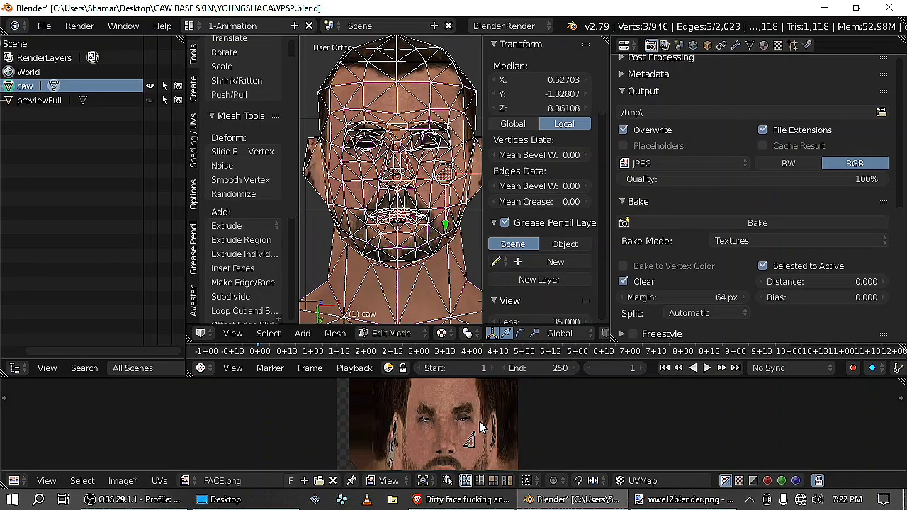
scroll(425, 270, "down", 5)
left_click(430, 282)
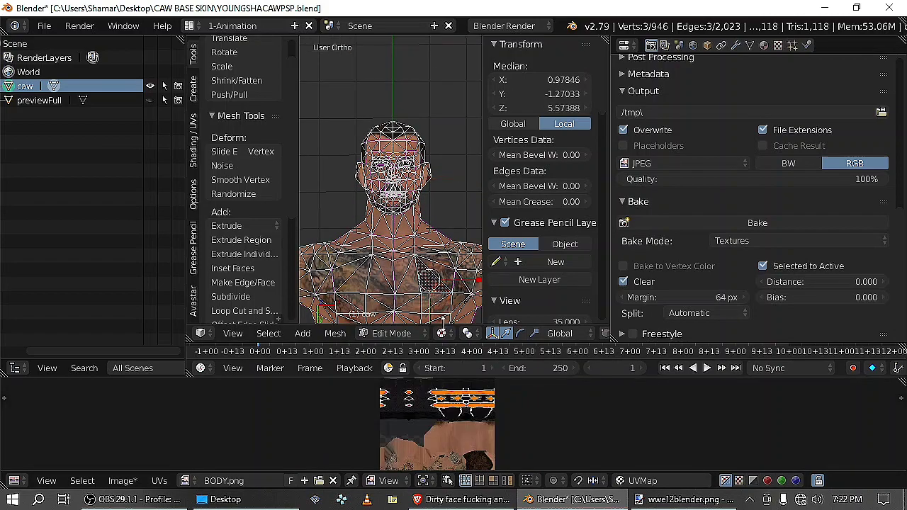
Examine the baked BODY.png image, covering the chest tattoos, trunks and boots areas
scroll(468, 436, "down", 3)
scroll(456, 446, "up", 7)
scroll(454, 446, "down", 4)
middle_click_drag(432, 428, 450, 416)
scroll(446, 420, "up", 4)
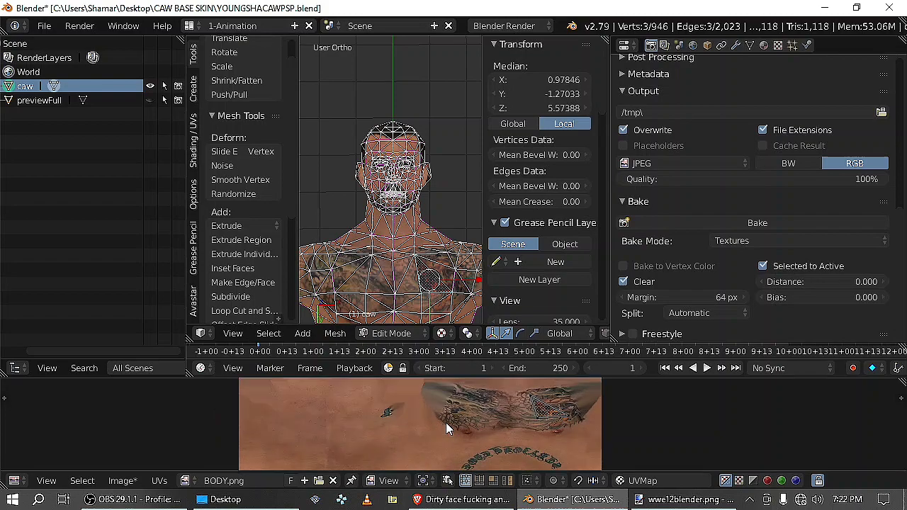
scroll(446, 422, "down", 4)
middle_click_drag(446, 422, 417, 466)
middle_click_drag(434, 419, 441, 443)
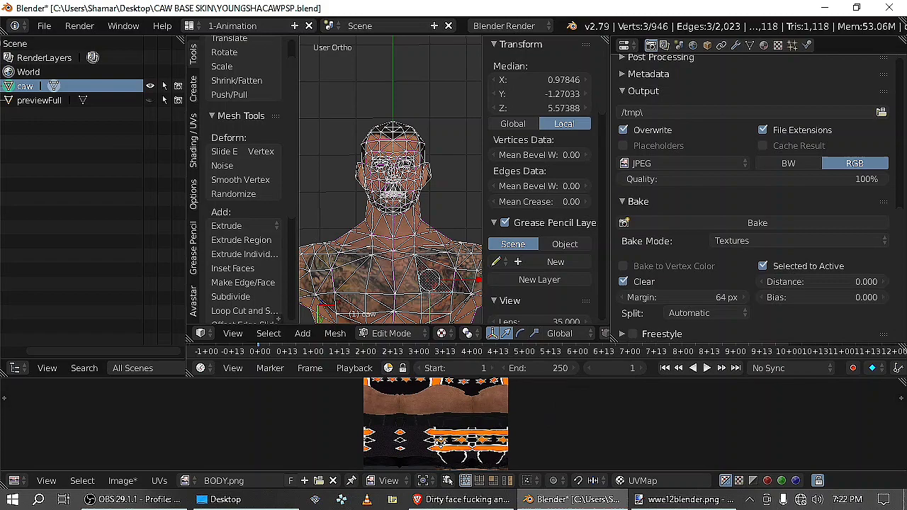
scroll(460, 439, "up", 3)
scroll(351, 408, "down", 3)
scroll(430, 426, "down", 2)
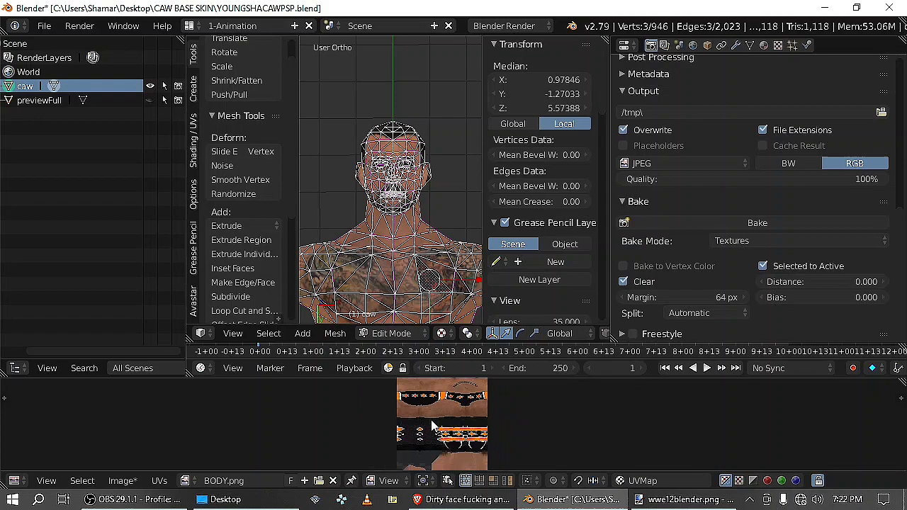
middle_click_drag(431, 425, 435, 466)
scroll(440, 445, "up", 3)
scroll(440, 445, "down", 1)
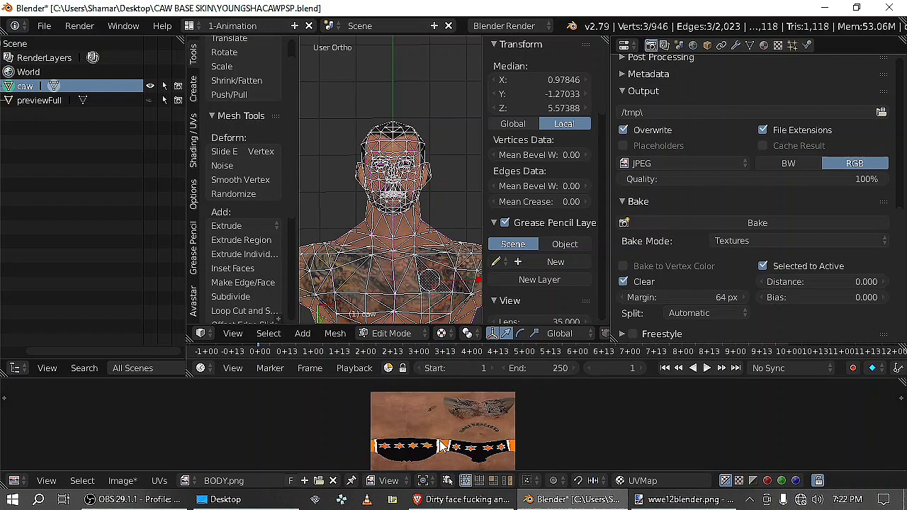